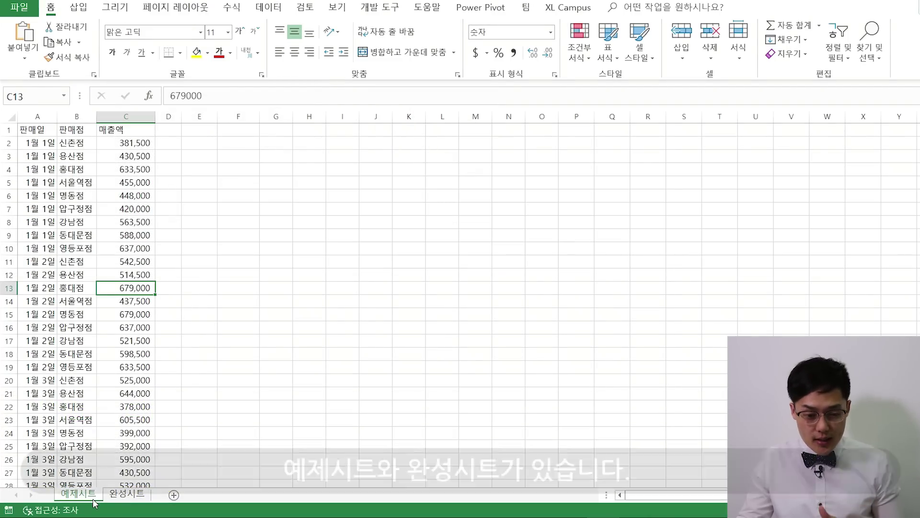
Review the finished pivot, SUMIFS and SUMPRODUCT result blocks on the 완성시트 sheet.
click(123, 499)
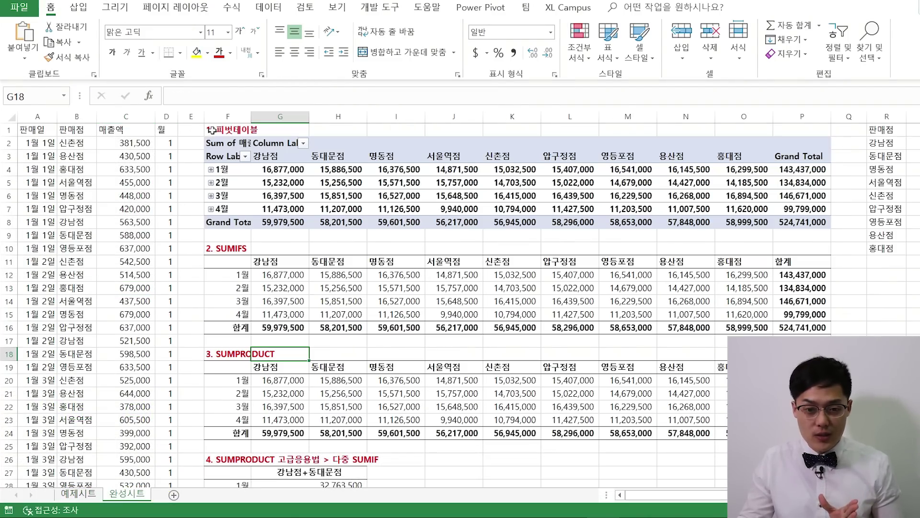
drag(208, 129, 849, 222)
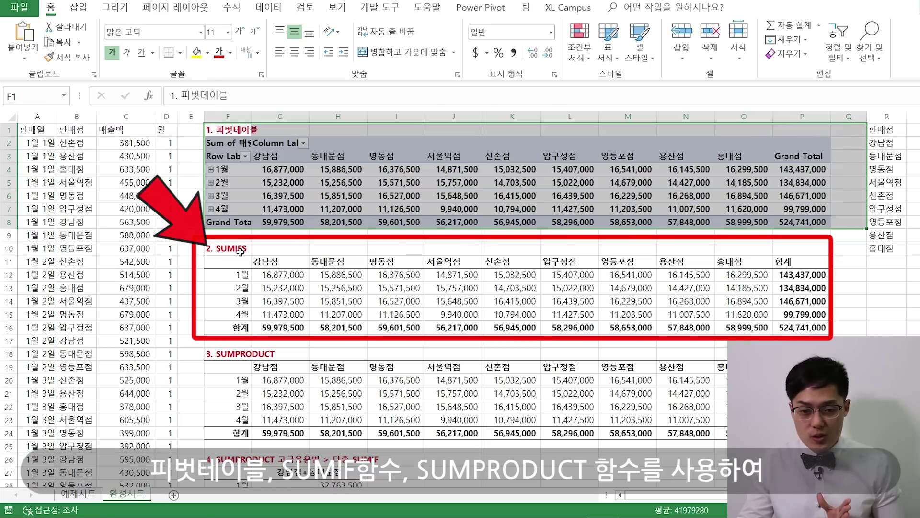
drag(226, 249, 806, 354)
drag(231, 356, 805, 419)
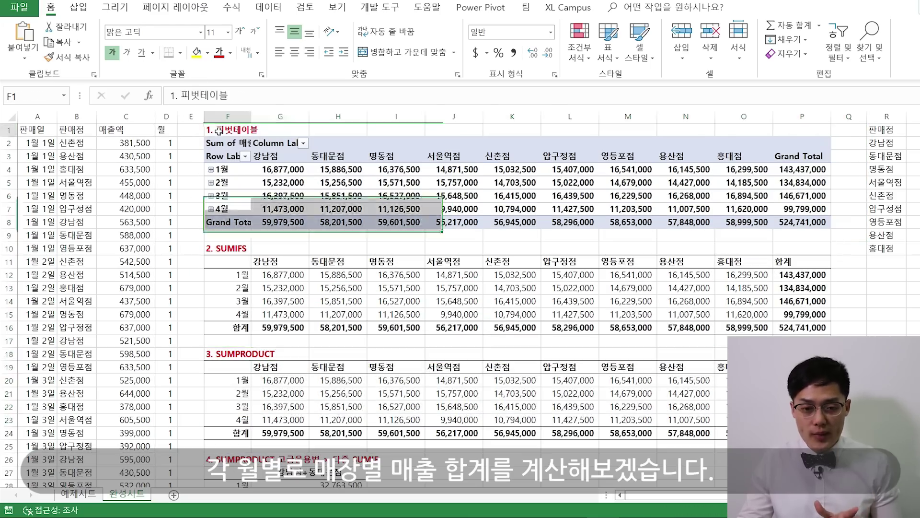
drag(219, 130, 825, 223)
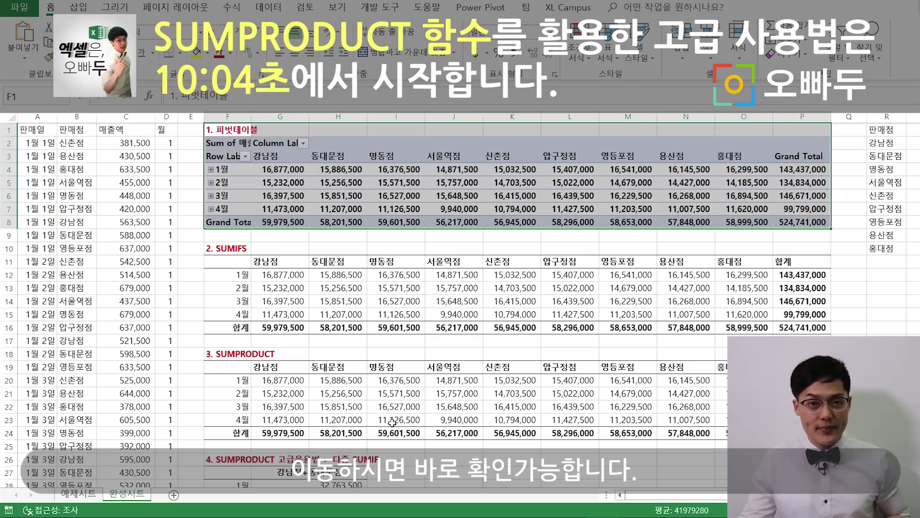
Back on 예제시트, go over the 판매일, 판매점 and 매출액 data columns.
click(94, 497)
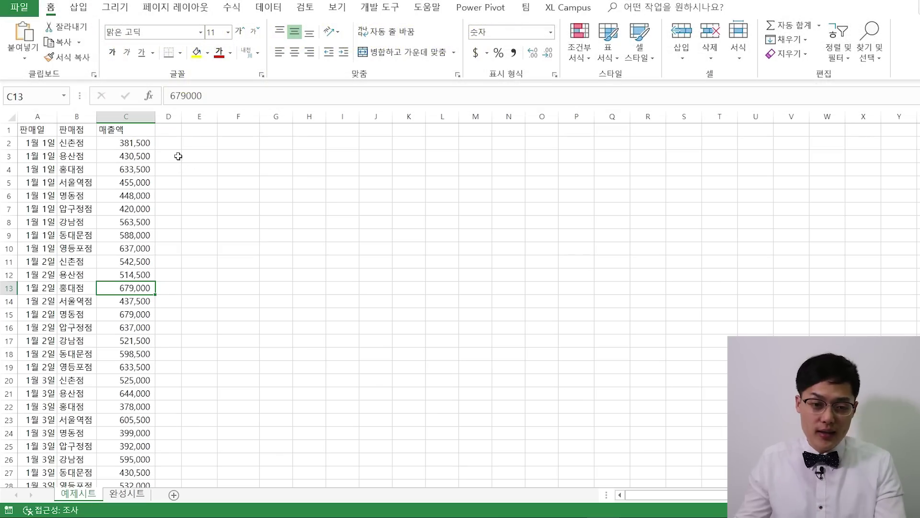
click(36, 128)
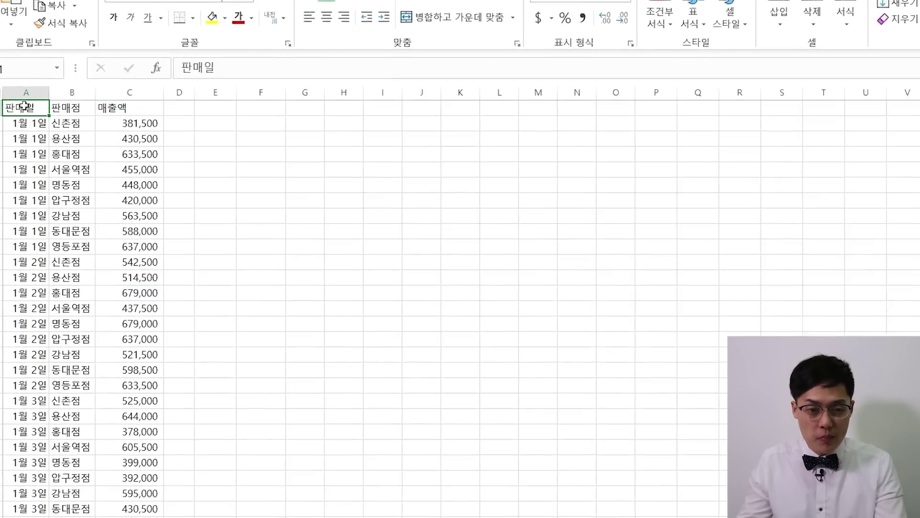
click(74, 130)
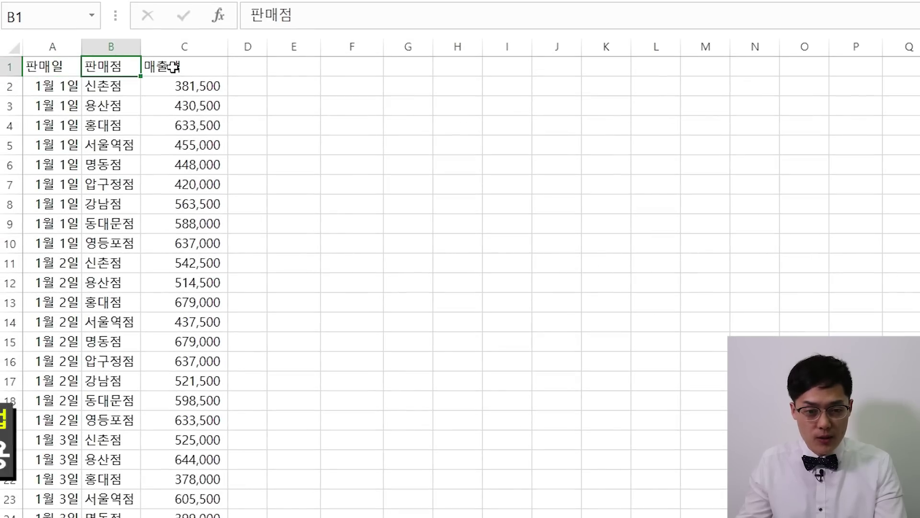
click(173, 67)
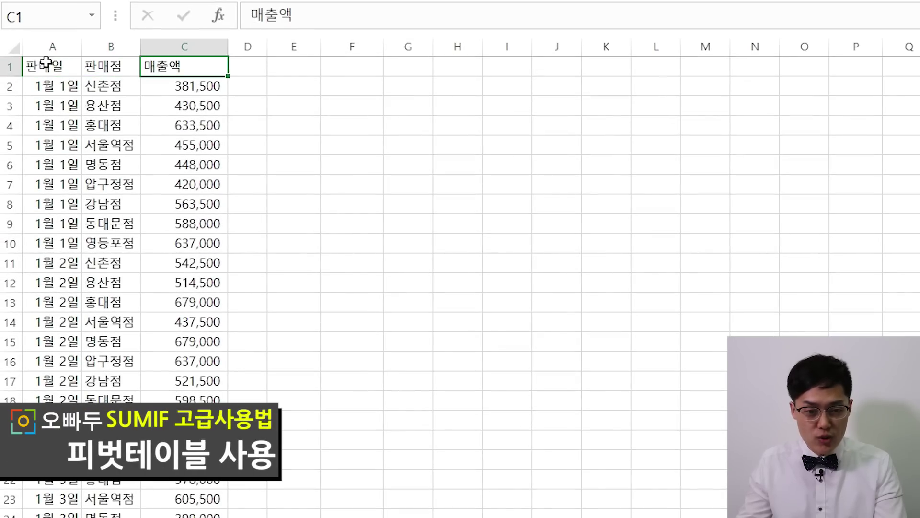
drag(45, 47, 181, 47)
click(174, 122)
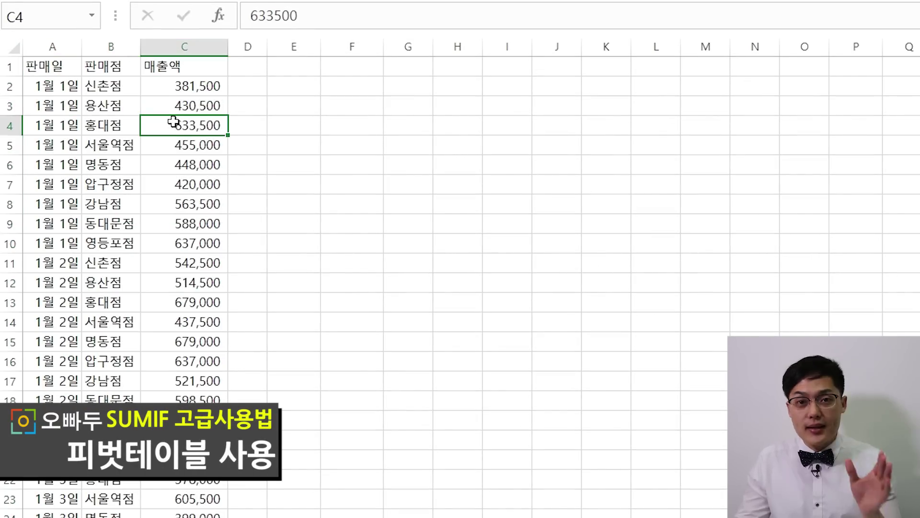
mouse_move(48, 67)
mouse_down()
mouse_move(103, 84)
mouse_move(43, 72)
mouse_up()
click(198, 88)
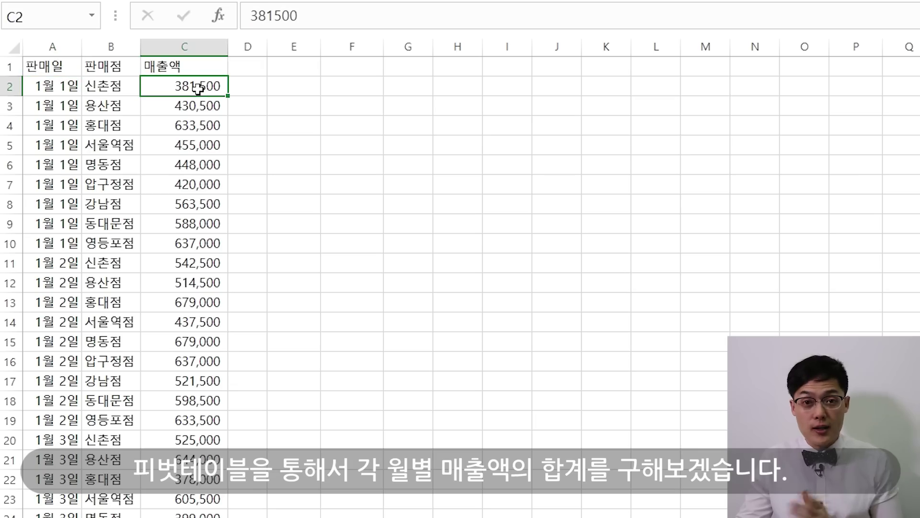
Create a pivot table from the whole sales table at cell H1 of the existing sheet.
key(ctrl+a)
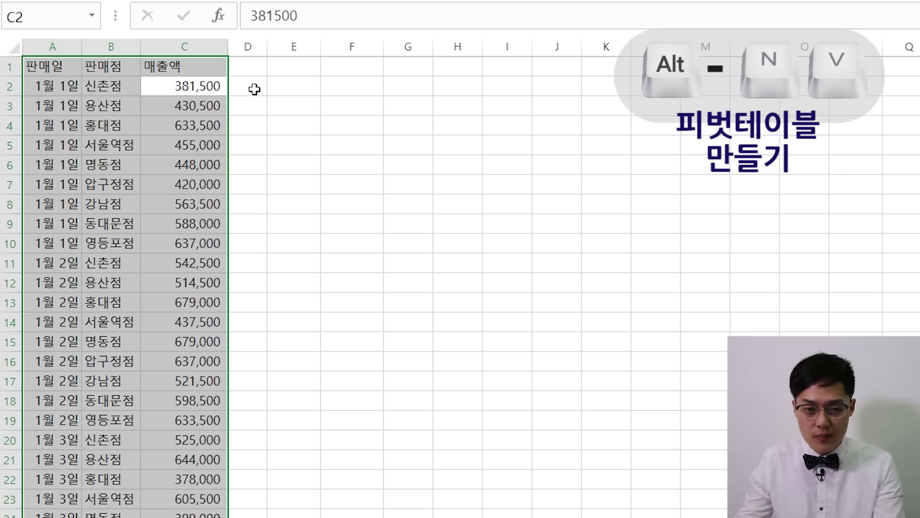
key(alt+n)
key(v)
click(396, 273)
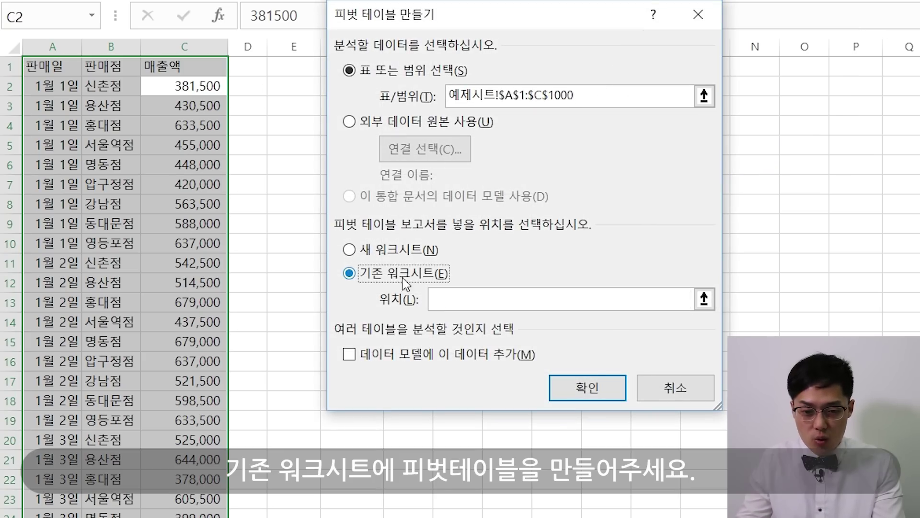
mouse_move(447, 24)
mouse_down()
mouse_move(705, 249)
mouse_move(544, 121)
mouse_up()
click(447, 70)
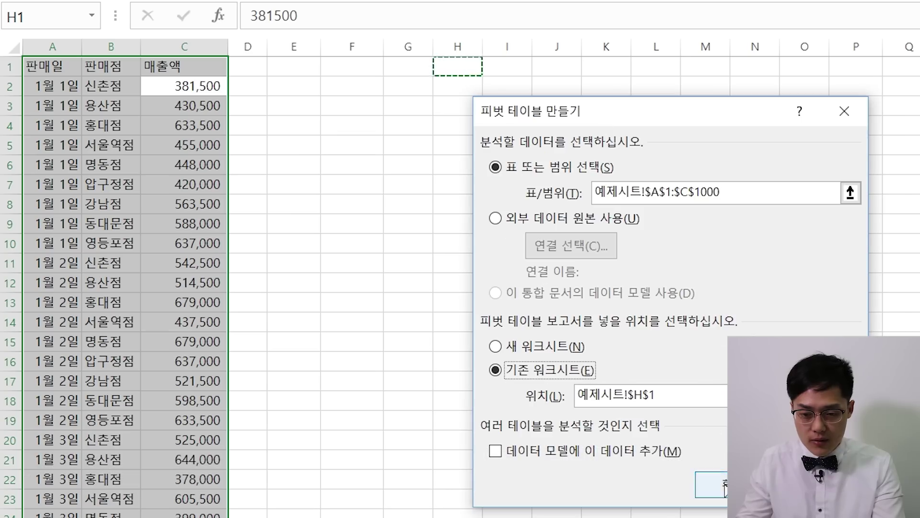
click(725, 486)
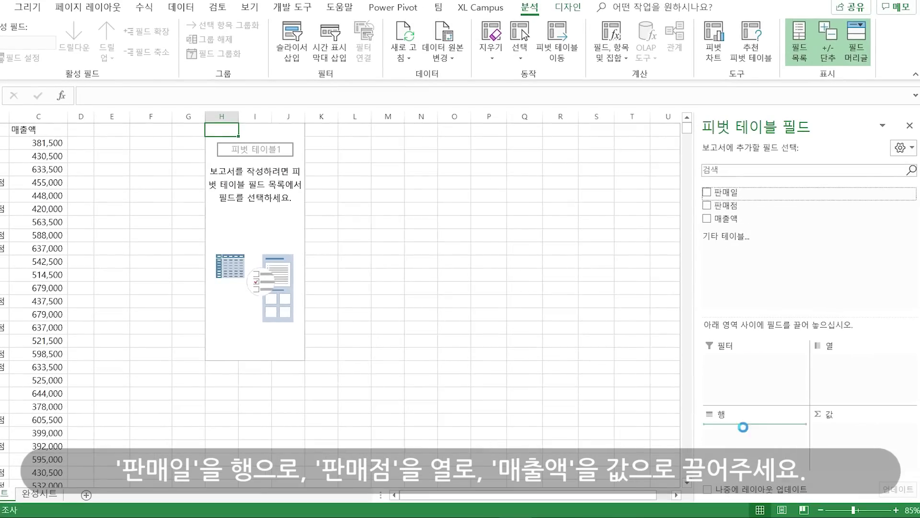
Lay out the pivot with 판매일 as rows, 판매점 as columns and summed 매출액 as values.
drag(726, 192, 743, 430)
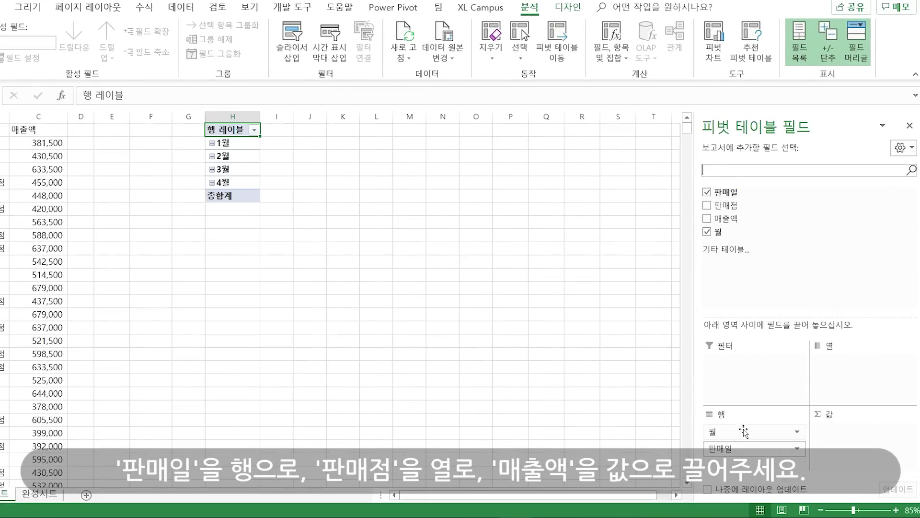
drag(726, 206, 825, 359)
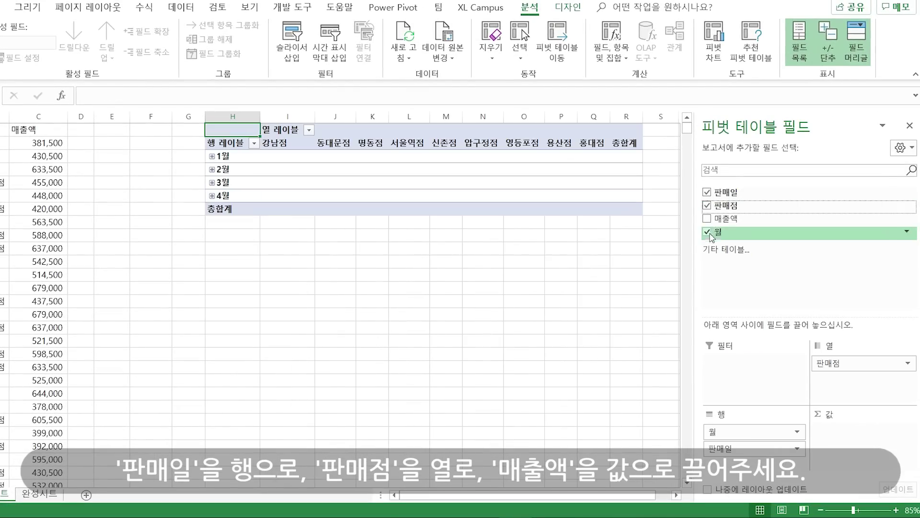
drag(726, 218, 844, 431)
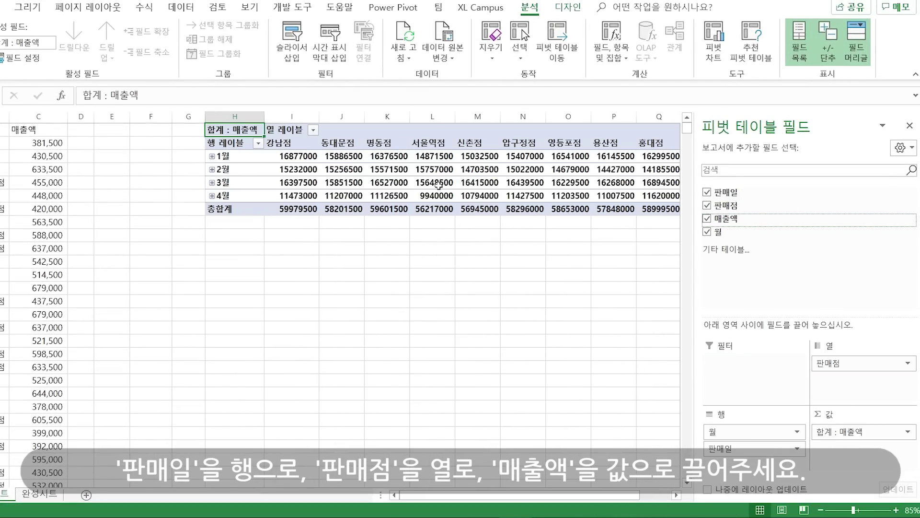
click(438, 186)
key(Right)
key(Right)
key(Right)
key(Right)
key(Right)
key(Right)
key(Right)
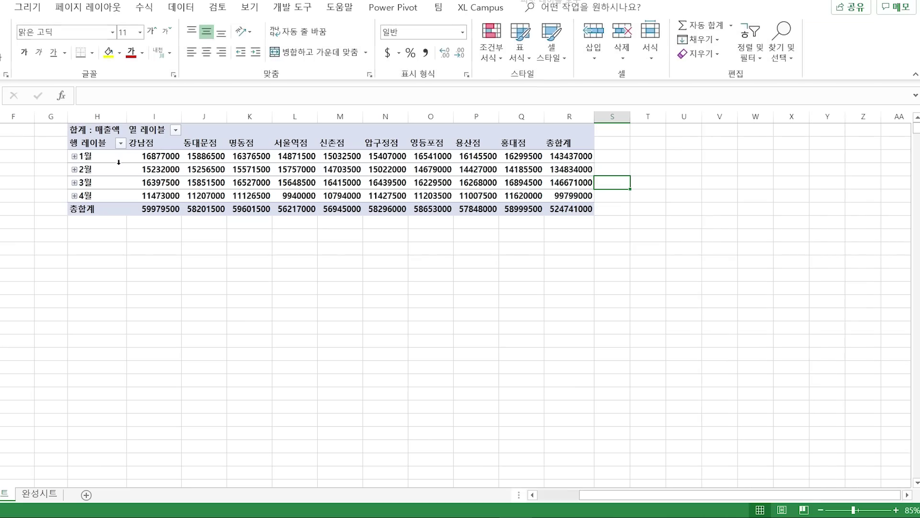
click(82, 155)
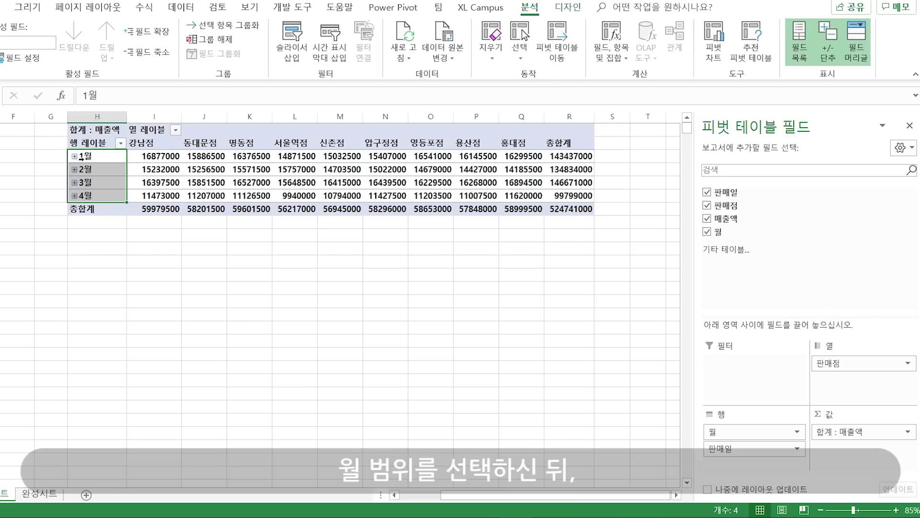
Group the pivot dates by year, month and day, then collapse to show 2019년 with 1월–4월.
right_click(96, 156)
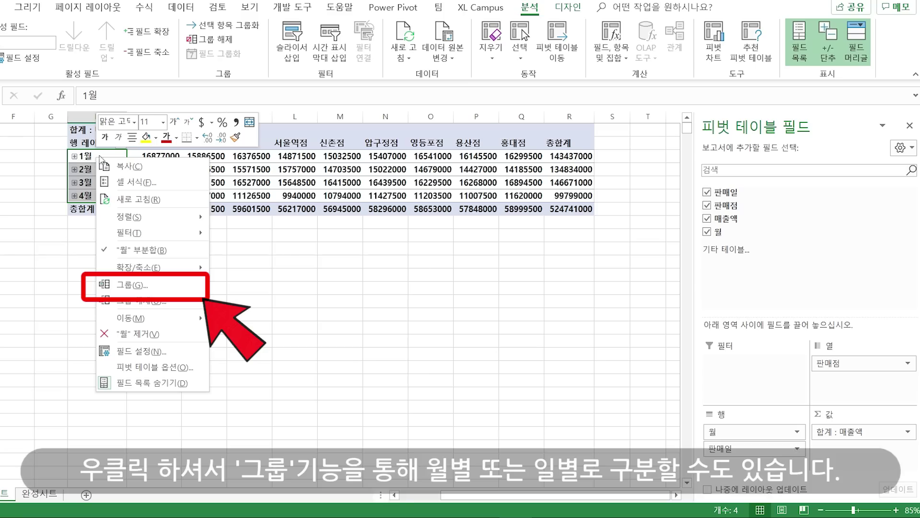
click(166, 287)
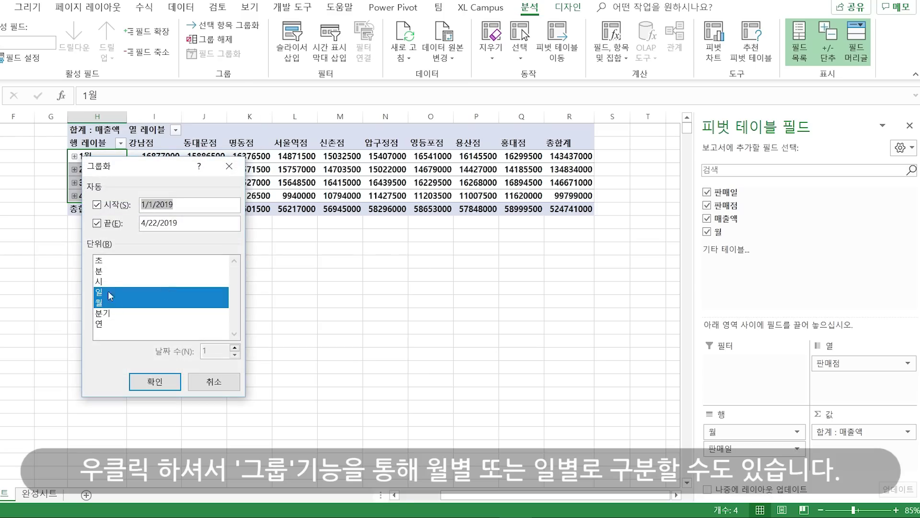
click(100, 325)
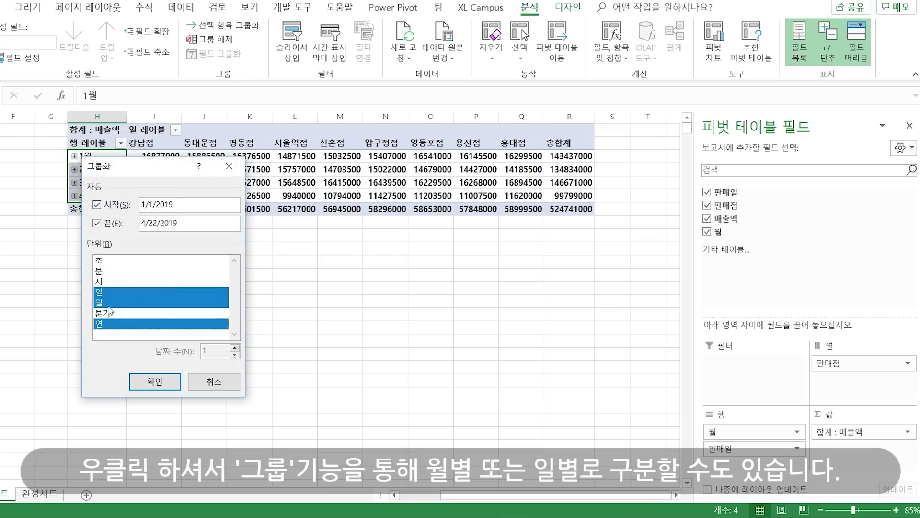
click(108, 303)
click(108, 303)
click(106, 313)
click(106, 313)
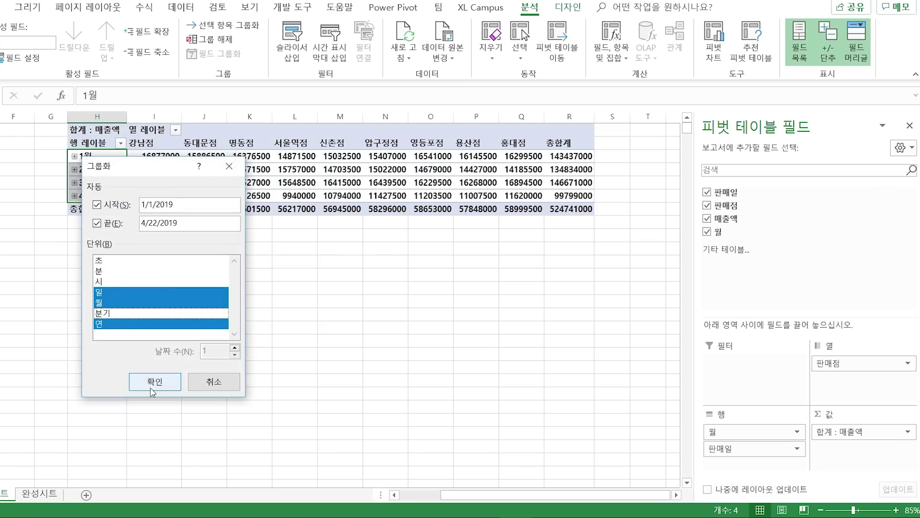
click(153, 382)
click(165, 196)
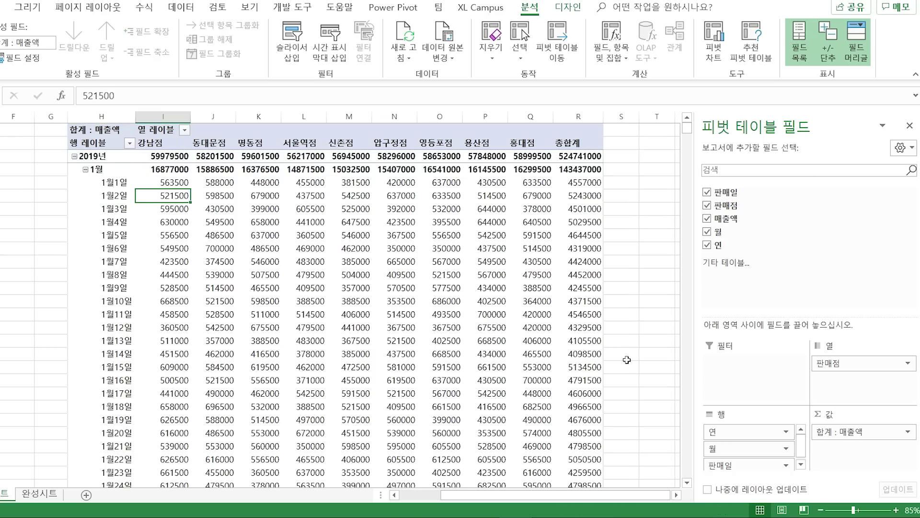
drag(728, 452, 439, 332)
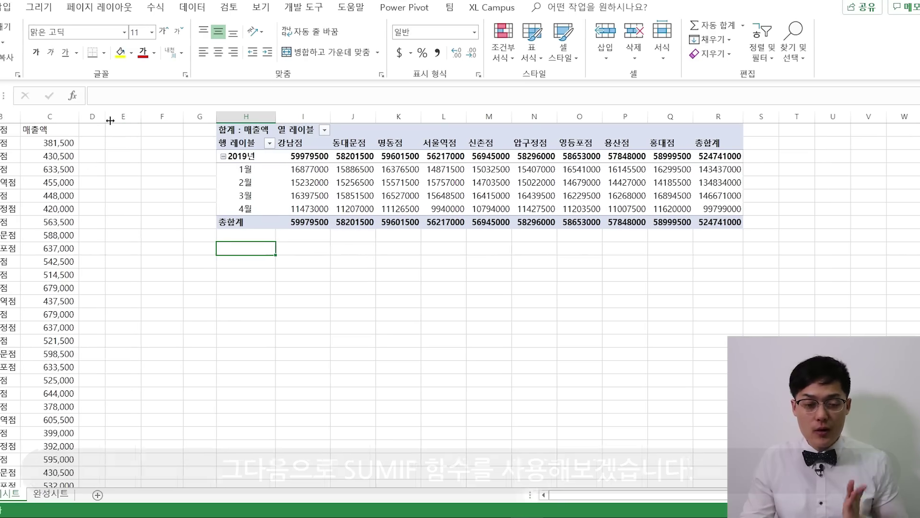
click(170, 129)
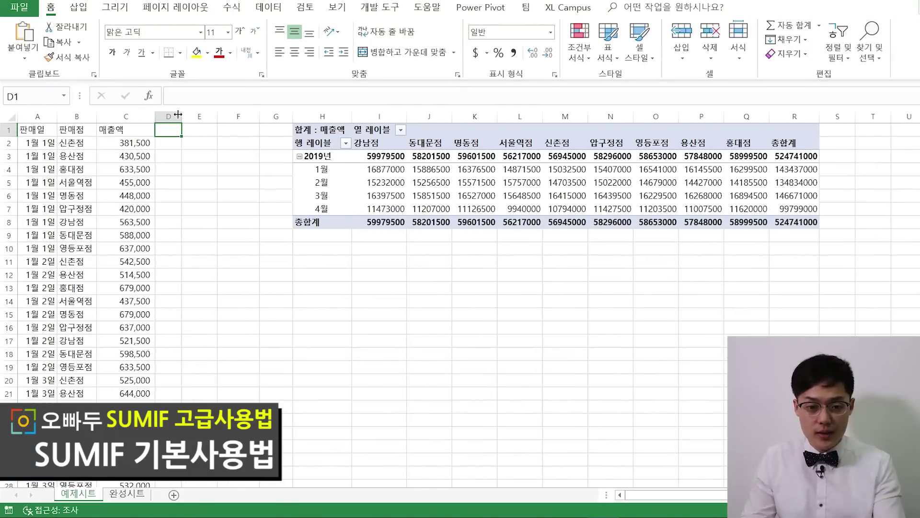
Add a 월 column in D with =MONTH(A2) filled down the data.
drag(178, 114, 185, 114)
key(ctrl+Home)
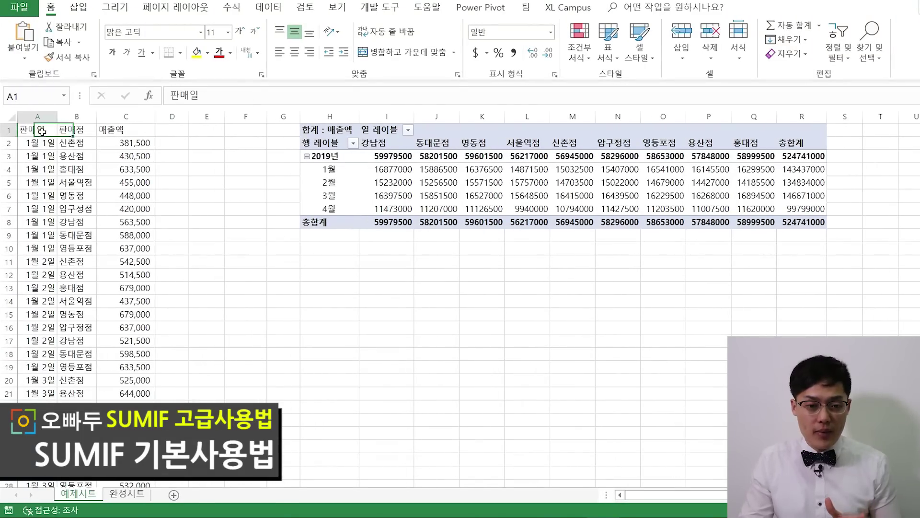
key(Down)
click(157, 133)
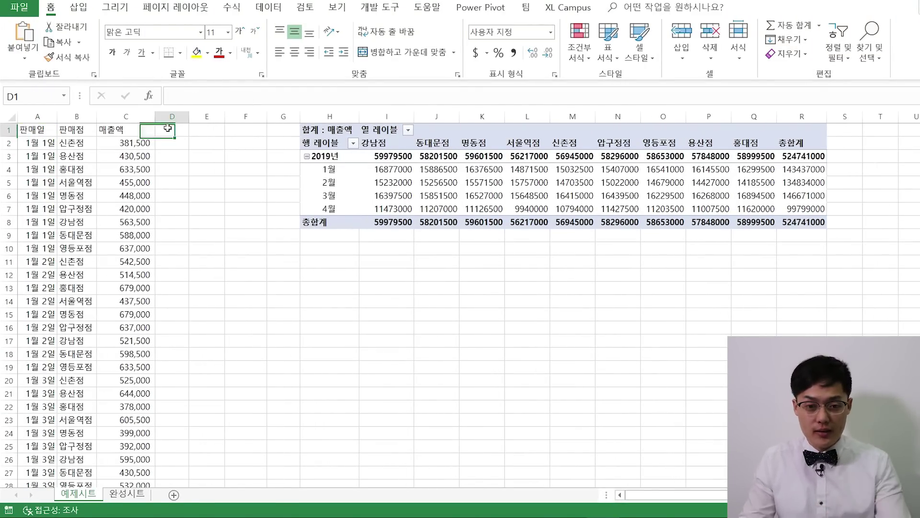
text(₩ㅇ)
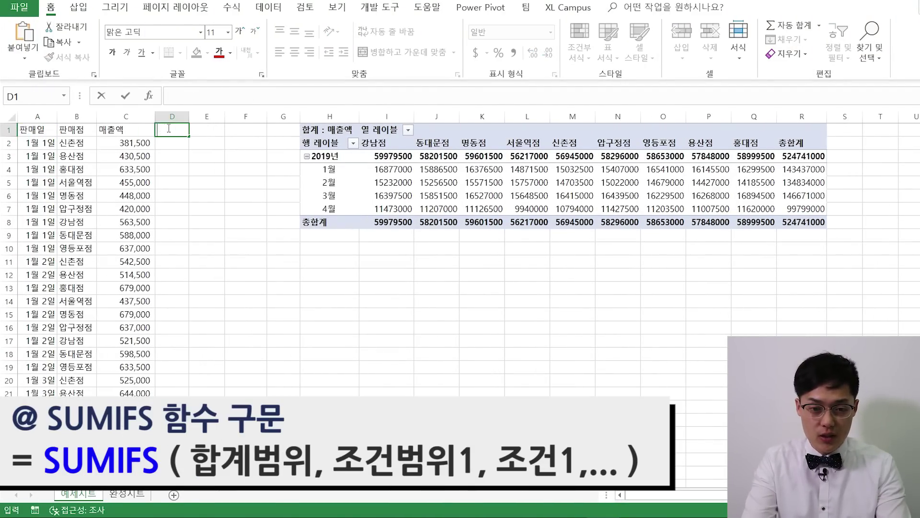
key(Down)
text(=month()
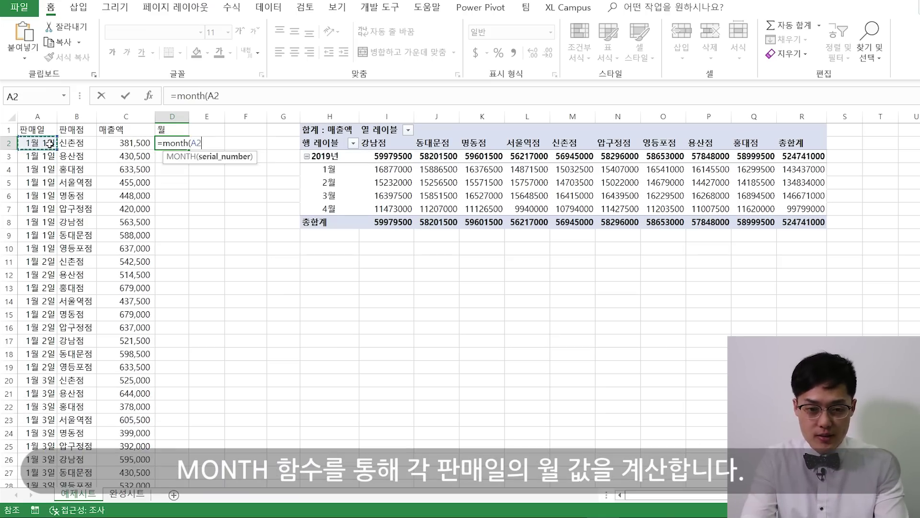
key(Return)
click(175, 140)
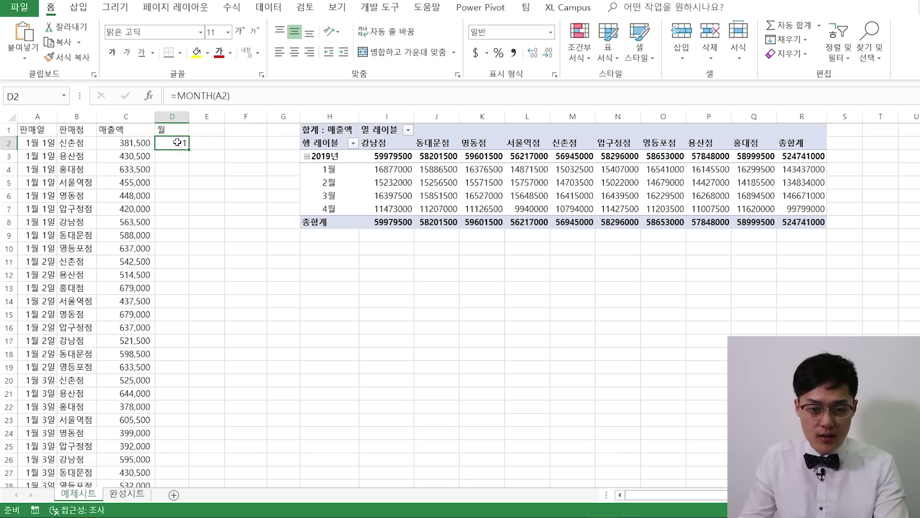
double_click(189, 149)
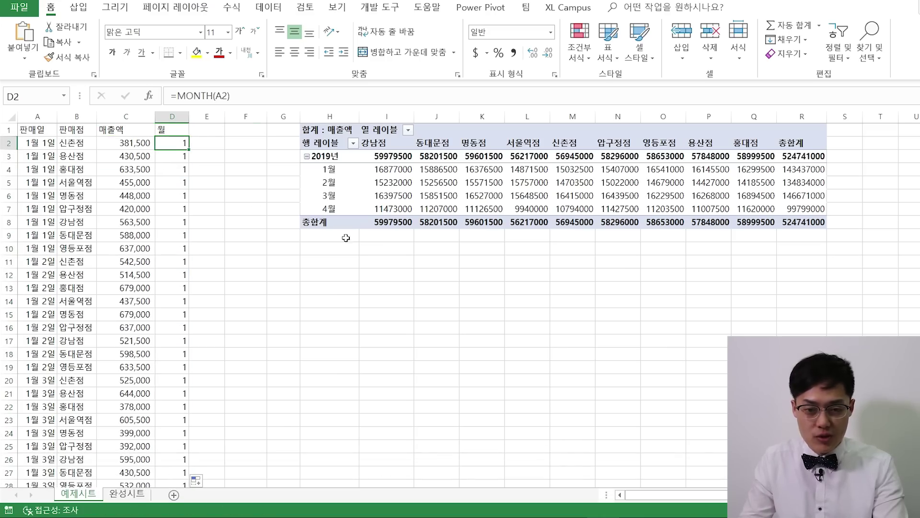
Copy the 판매점 column into column U and remove duplicates, leaving nine stores.
click(80, 117)
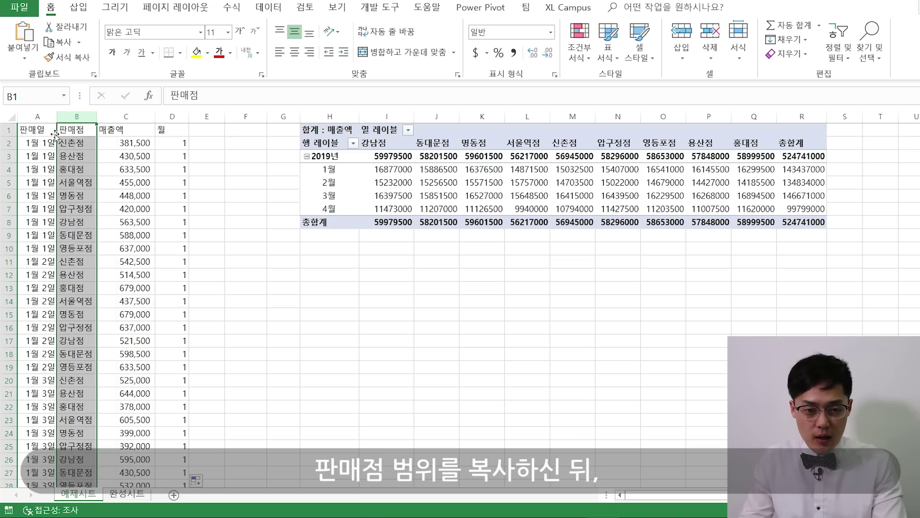
key(ctrl+c)
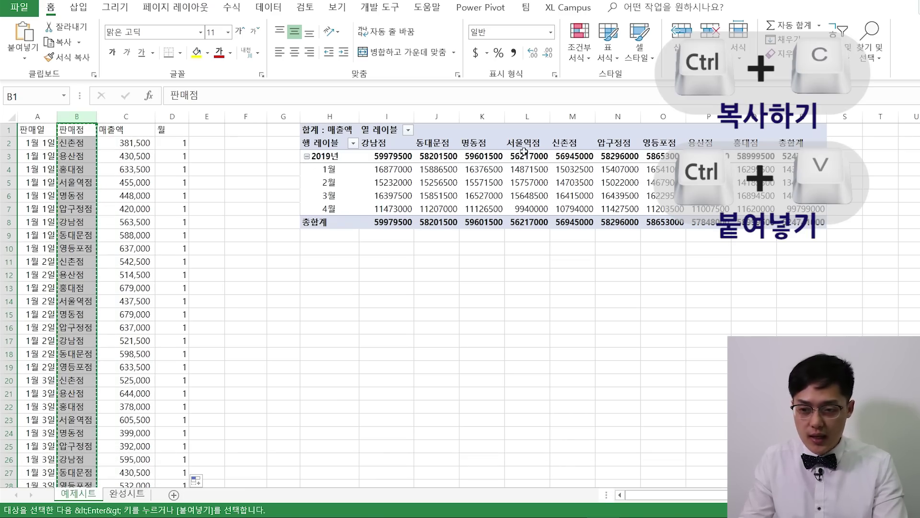
scroll(749, 268, right, 3)
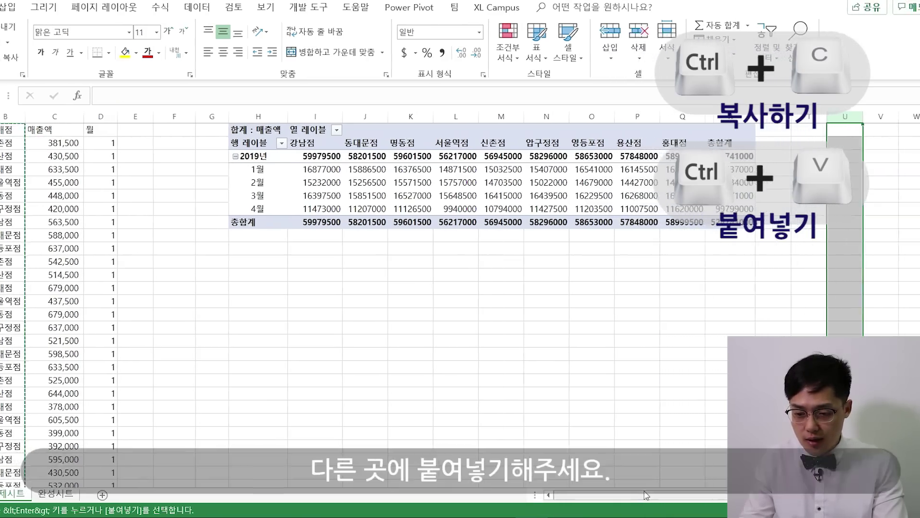
key(ctrl+v)
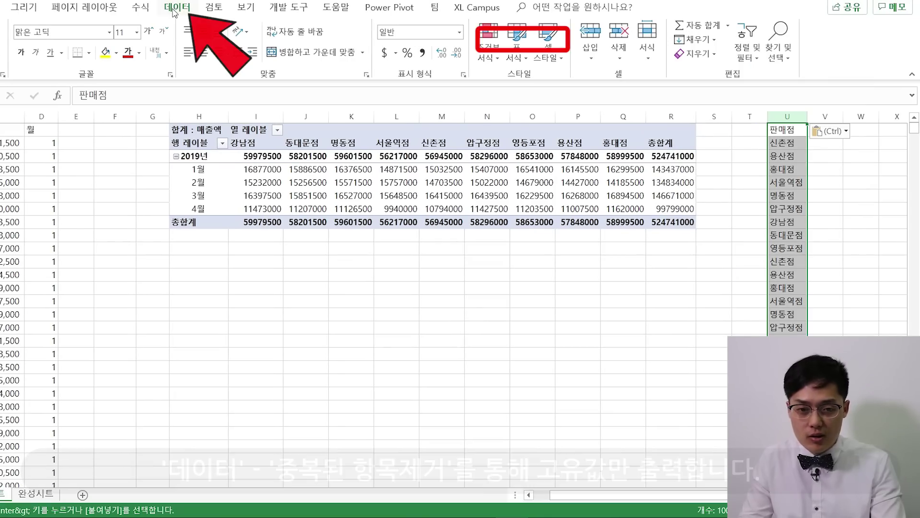
click(173, 11)
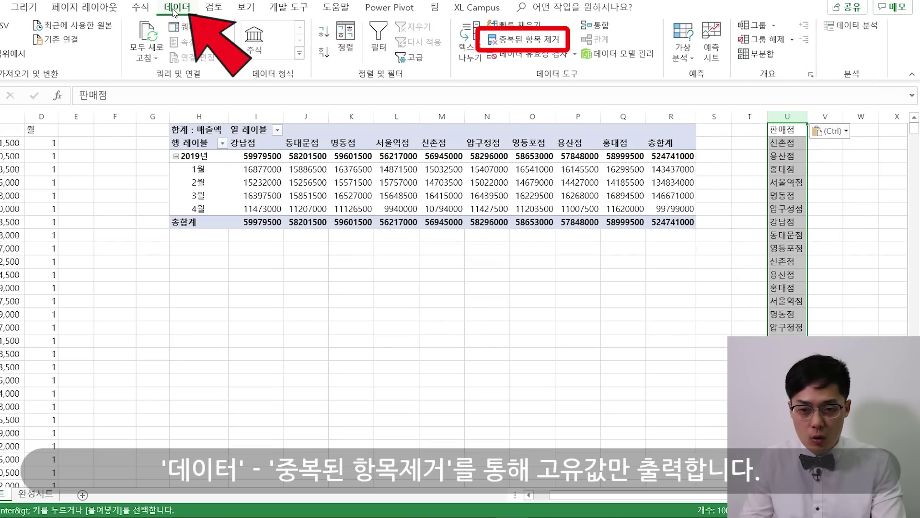
click(545, 42)
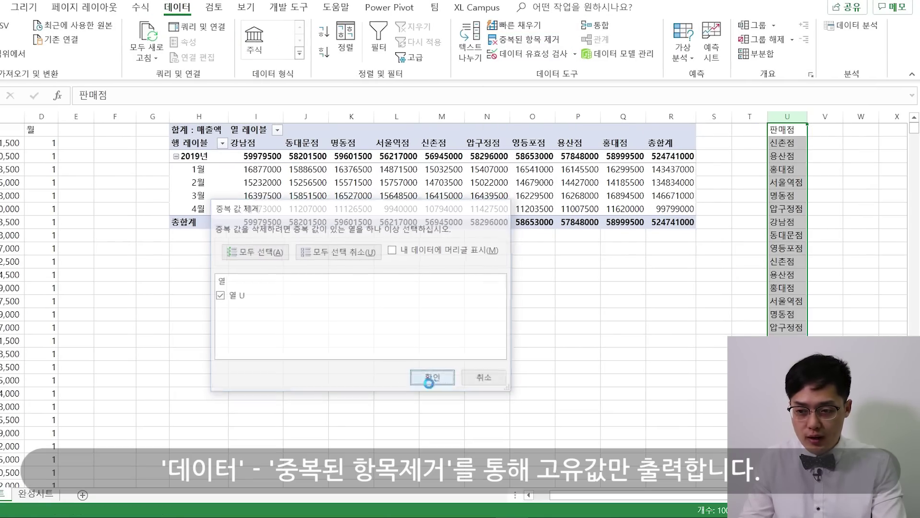
click(428, 381)
click(396, 288)
click(195, 263)
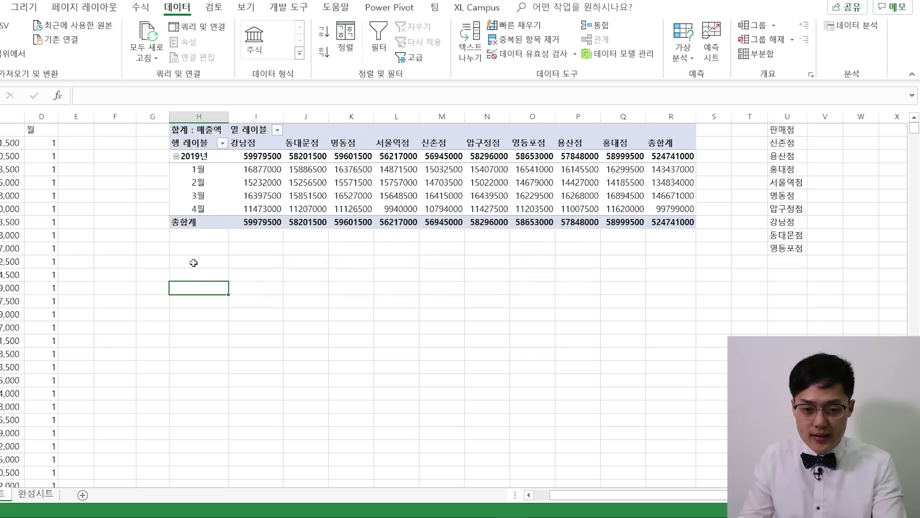
Type the 월별 매출현황 heading with month numbers 1 to 4 below it.
text(ㅇ)
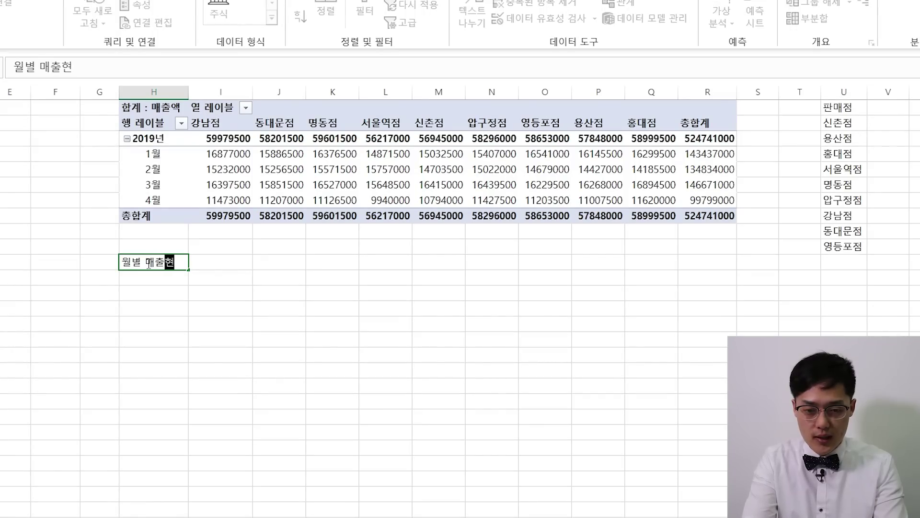
key(Return)
text(1)
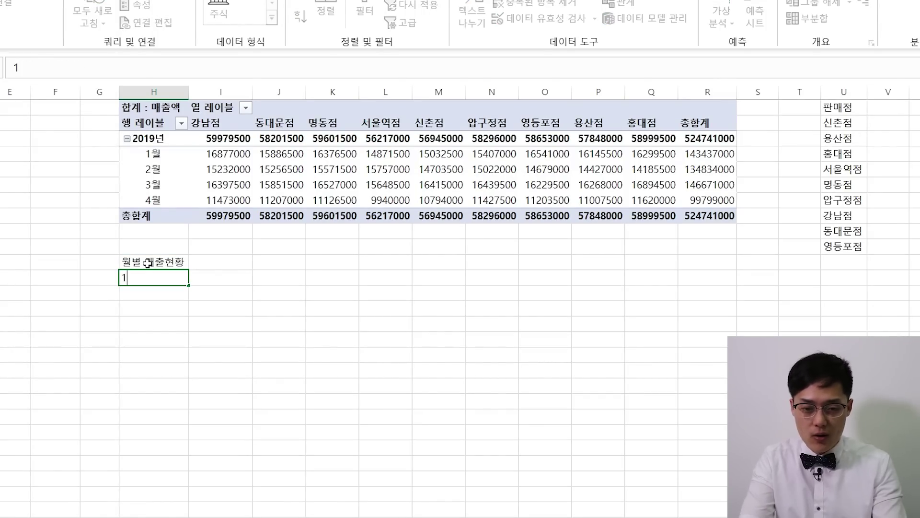
key(Return)
text(2)
key(Return)
text(4)
key(Return)
Give the month numbers the custom format General"월" so they show 1월–4월.
drag(151, 282, 160, 325)
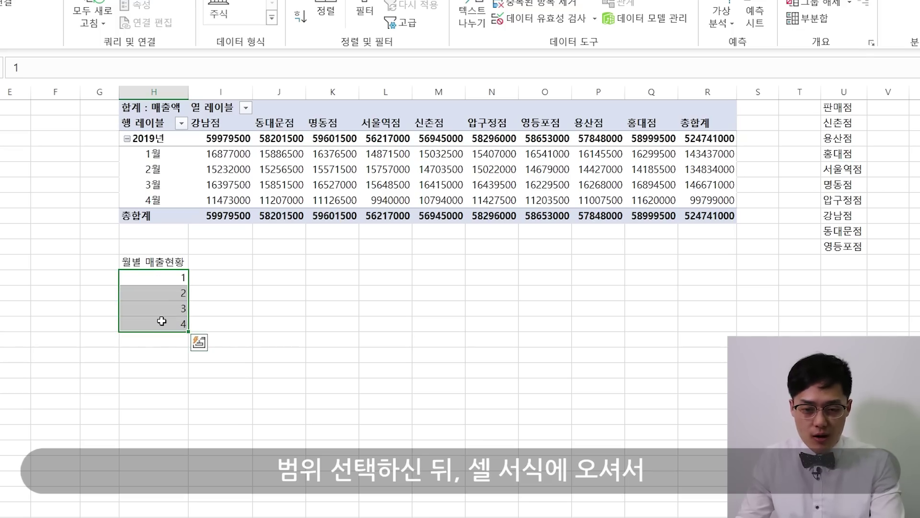
key(ctrl+1)
click(106, 227)
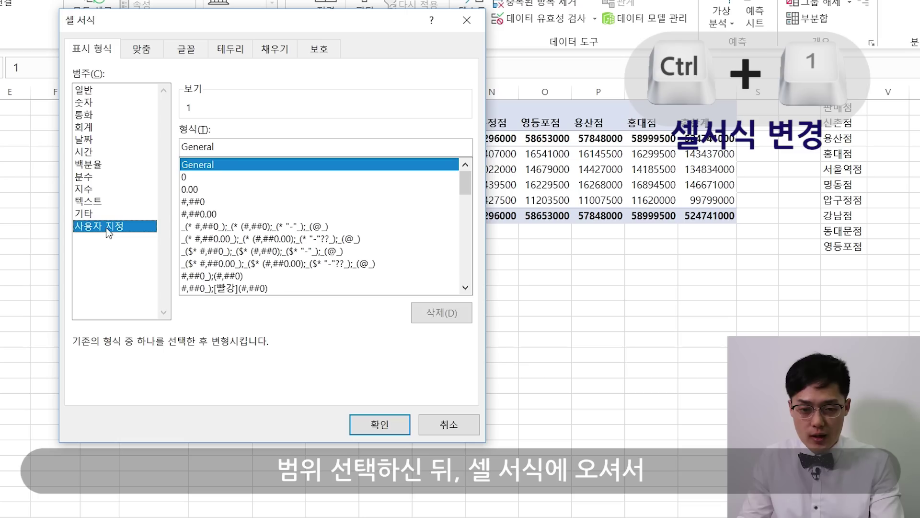
click(231, 142)
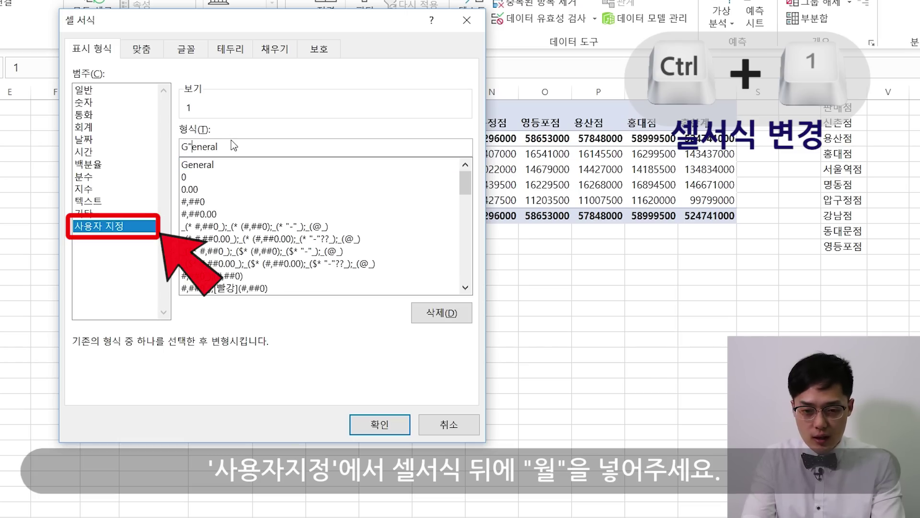
text("월")
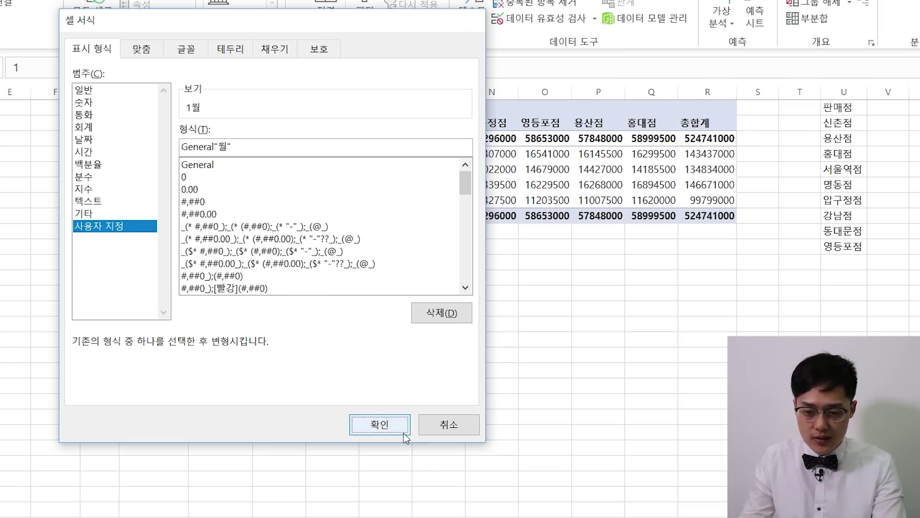
click(404, 436)
click(213, 290)
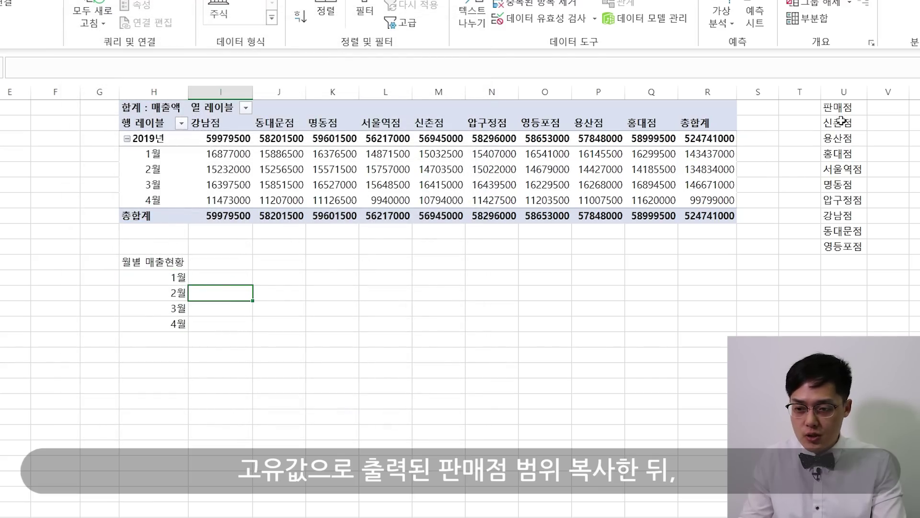
Select the unique store names in column U to paste beside the heading.
drag(840, 122, 843, 244)
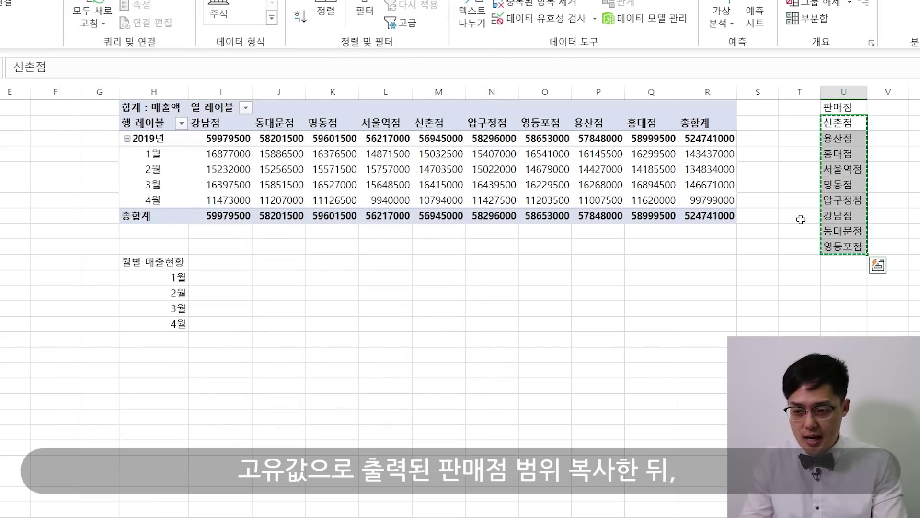
scroll(270, 264, left, 1)
click(271, 264)
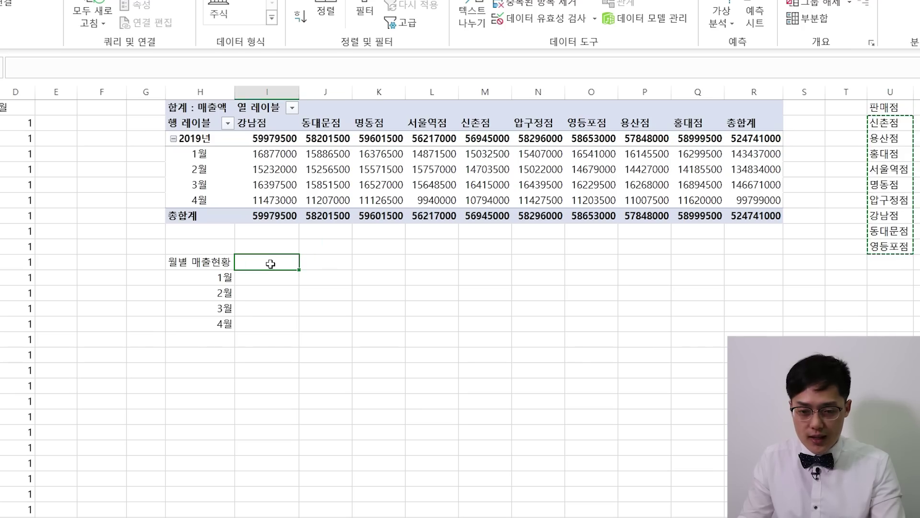
right_click(271, 265)
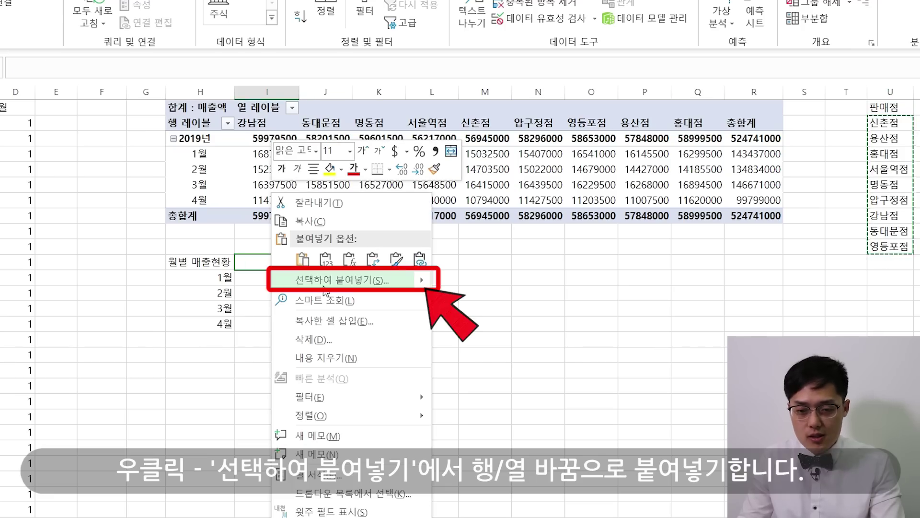
Paste the store names transposed across the heading row, from 신촌점 to 영등포점.
click(325, 286)
click(337, 374)
click(355, 410)
drag(267, 261, 676, 317)
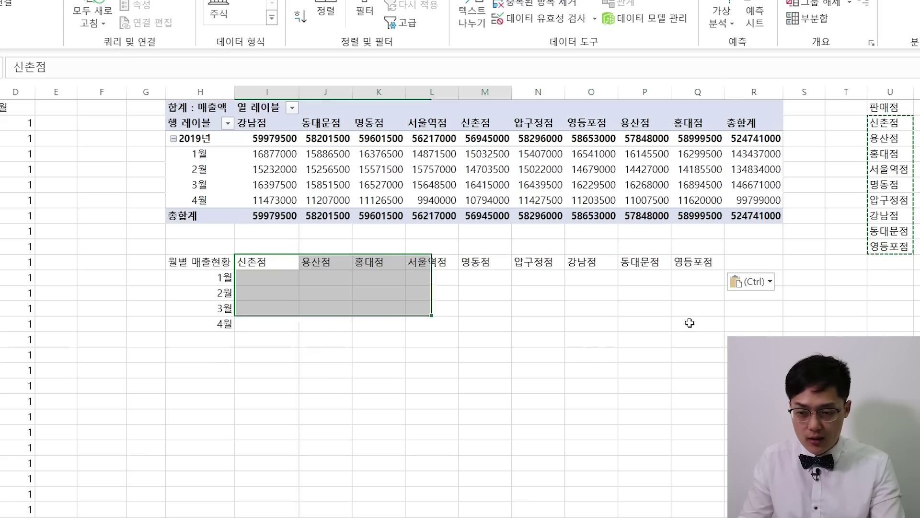
click(591, 309)
drag(887, 126, 902, 245)
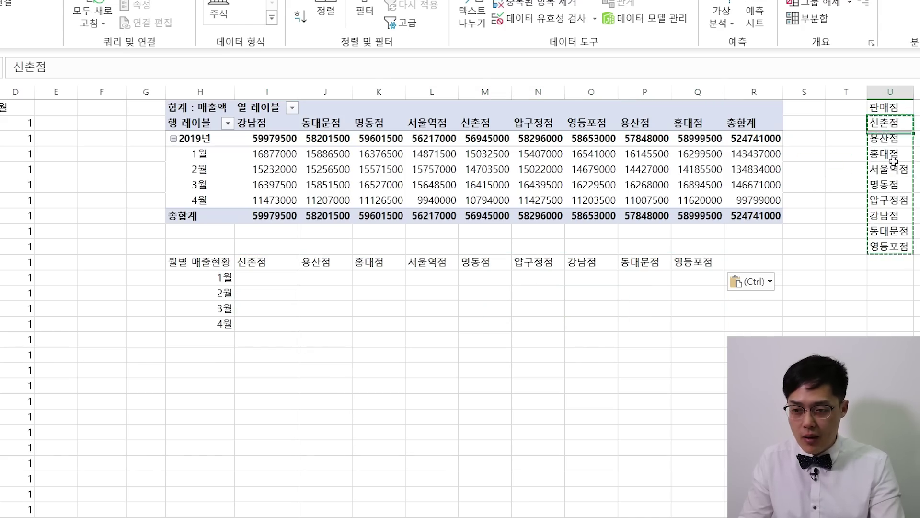
drag(267, 262, 695, 262)
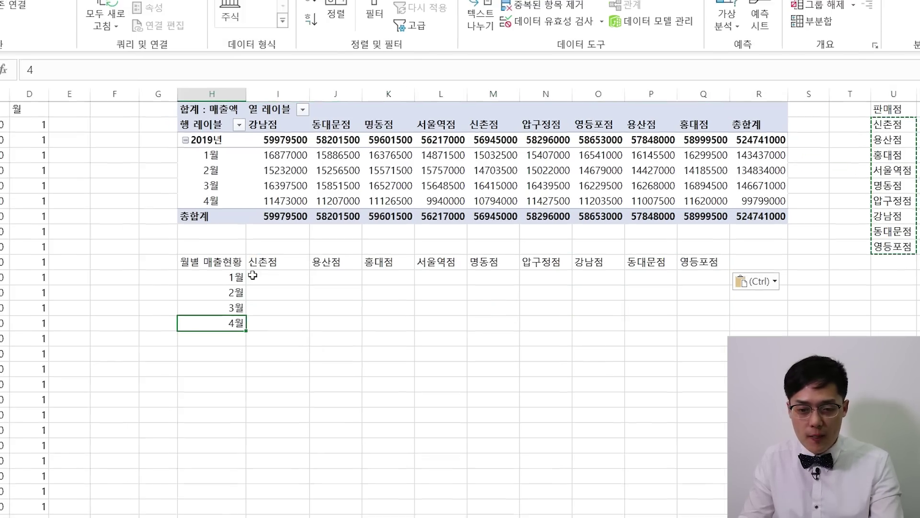
click(252, 275)
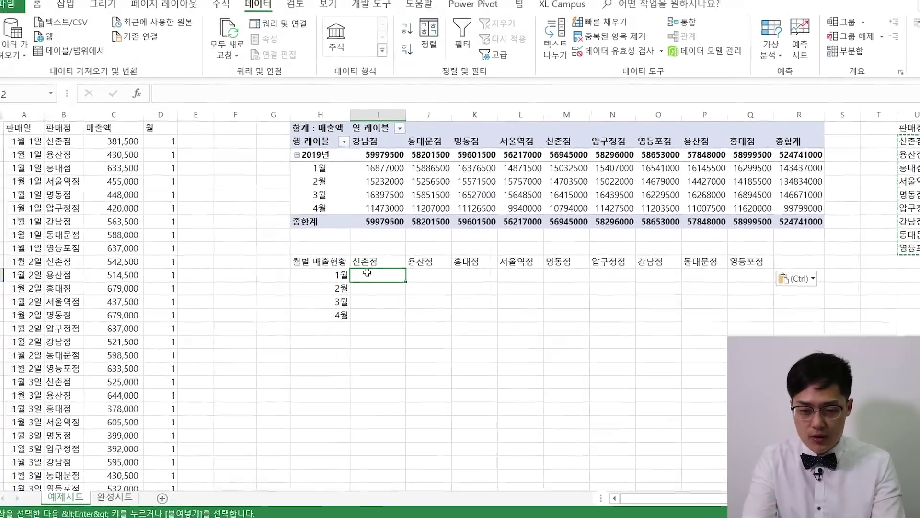
Start a SUMIFS in I12 summing $C:$C where $D:$D matches the month label $H12.
text(=sumifs()
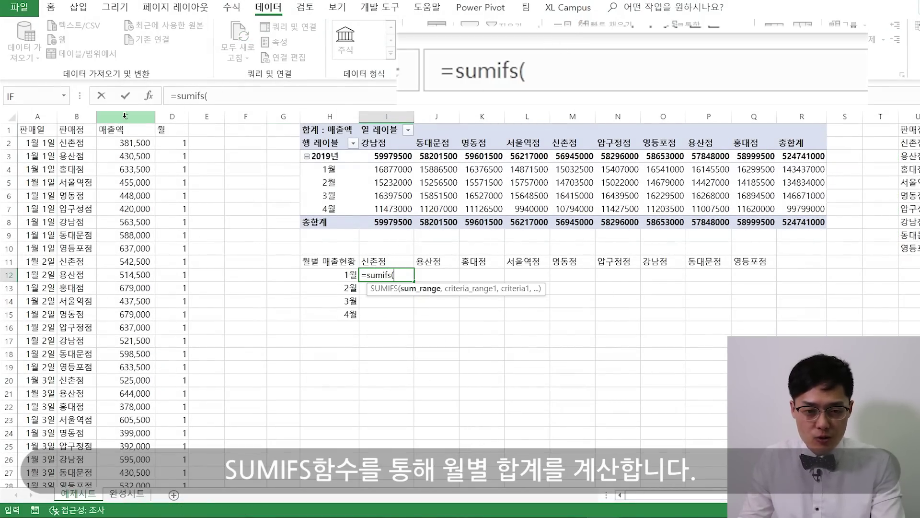
click(124, 115)
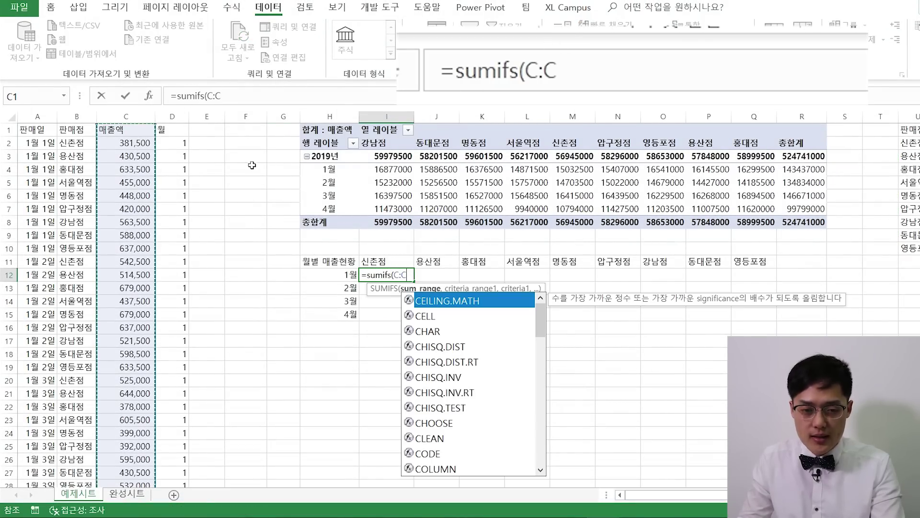
key(F4)
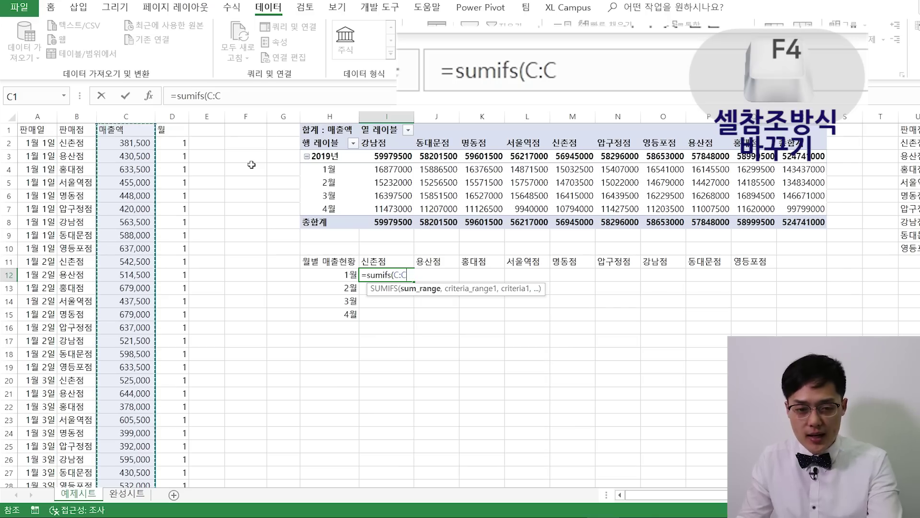
text(,)
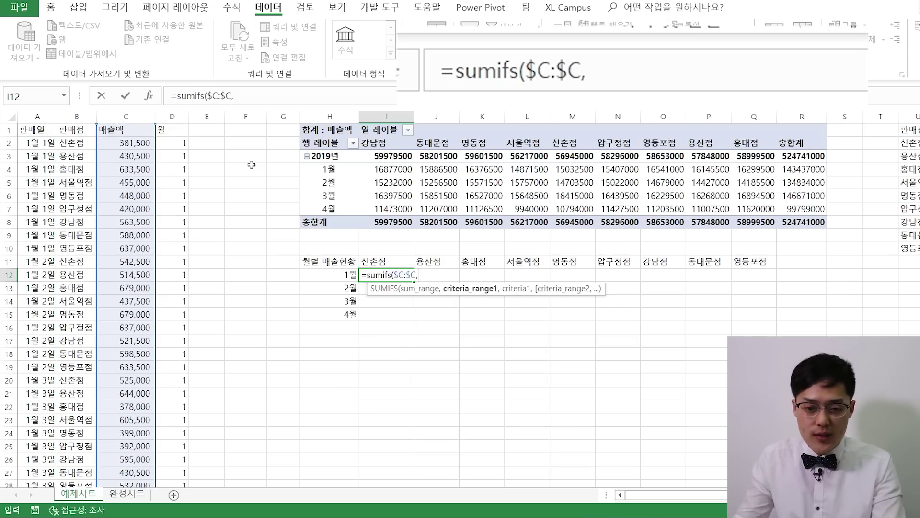
click(173, 117)
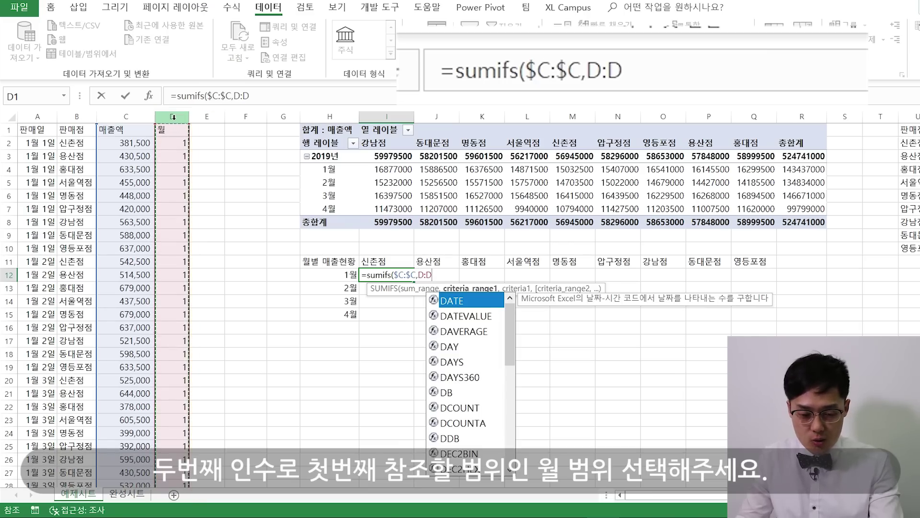
key(F4)
text($D,)
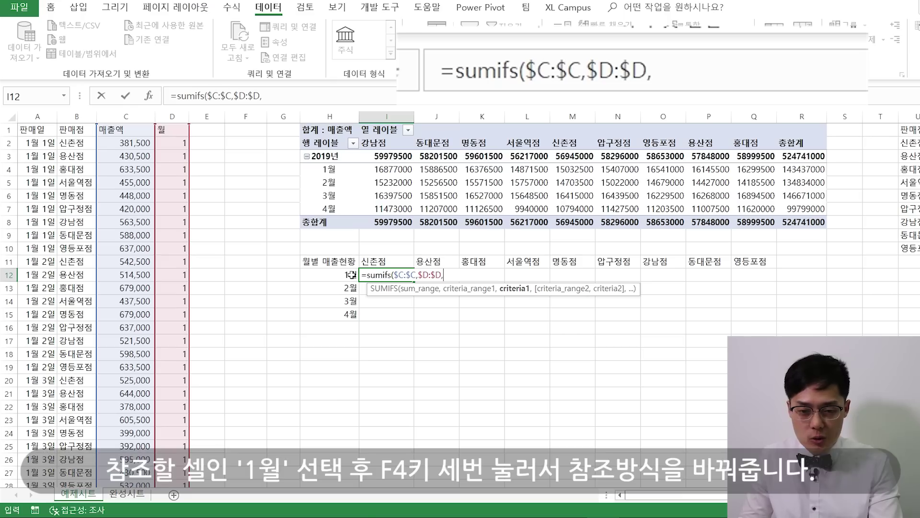
click(352, 275)
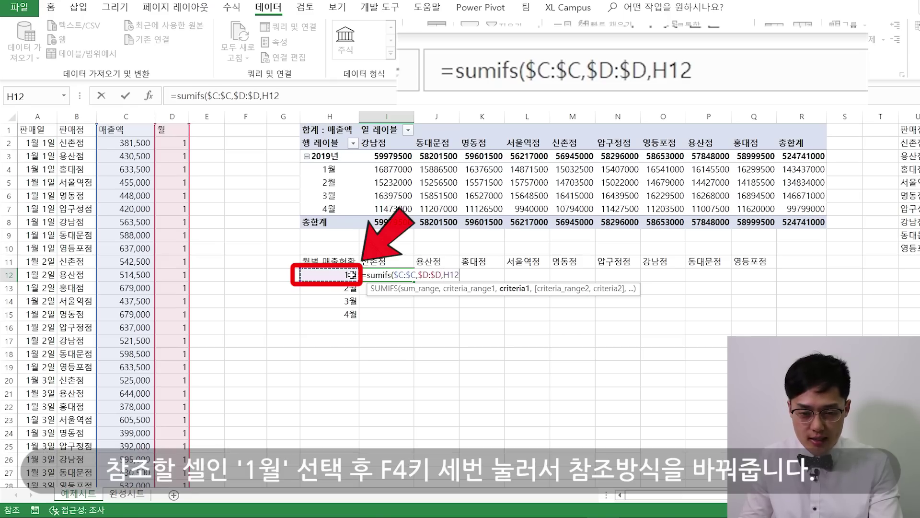
key(F4)
key(F4)
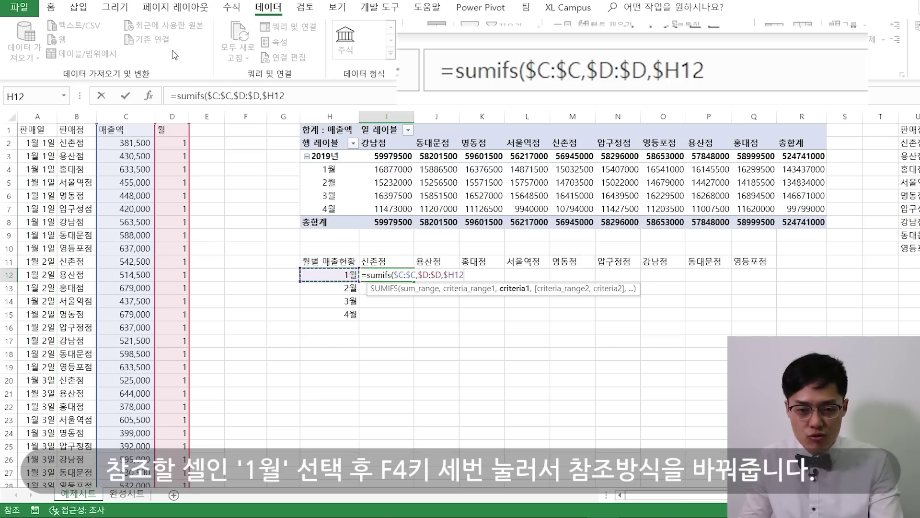
Add the $B:$B store criterion locked to I$11 and enter it, returning 15032500.
text(,)
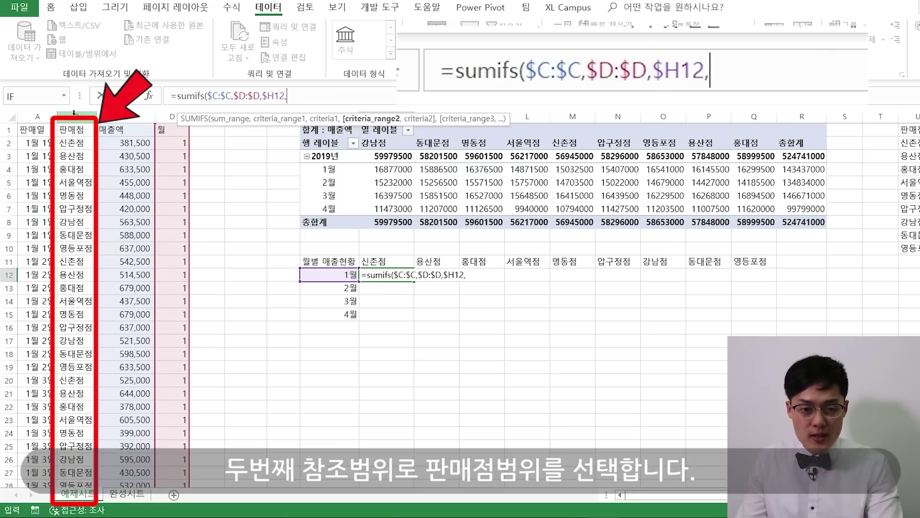
click(74, 114)
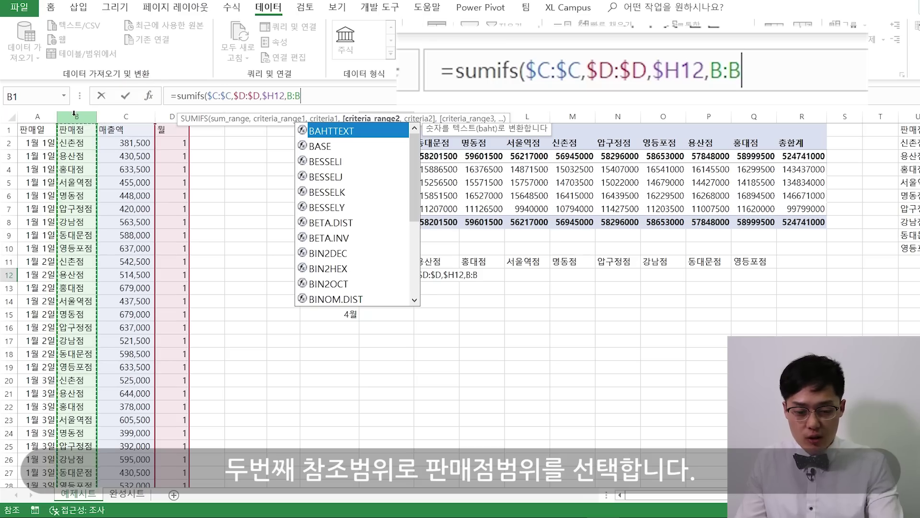
key(F4)
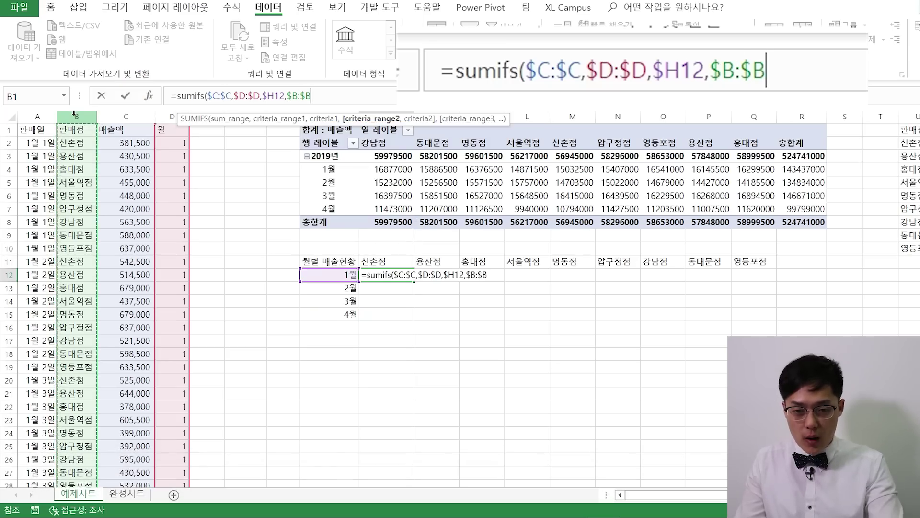
text(,)
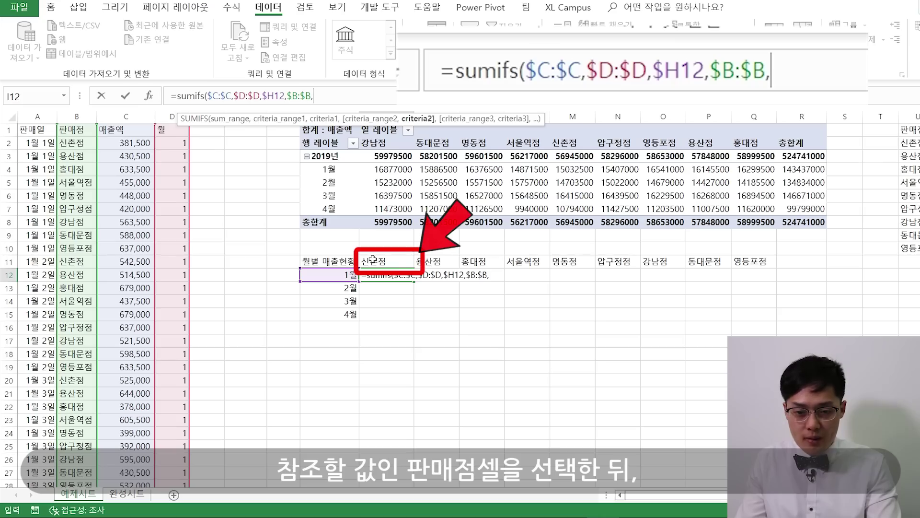
click(373, 260)
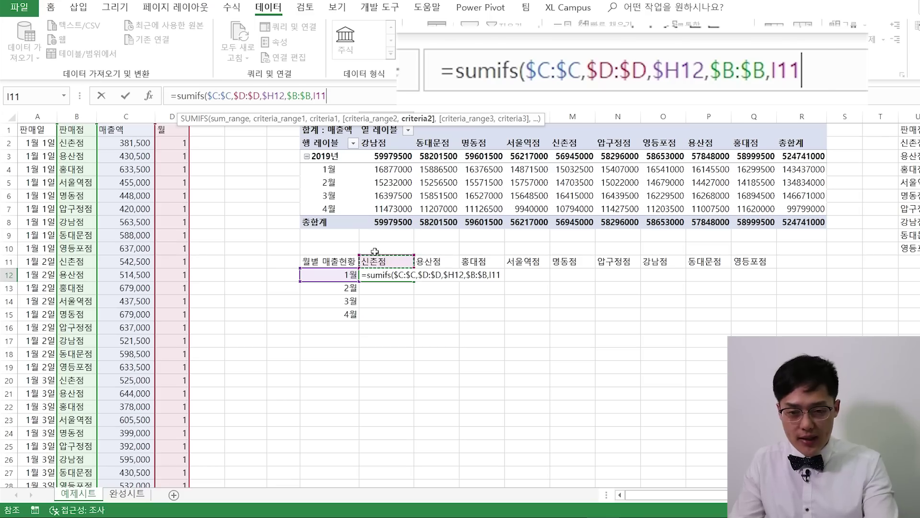
key(F4)
key(F4)
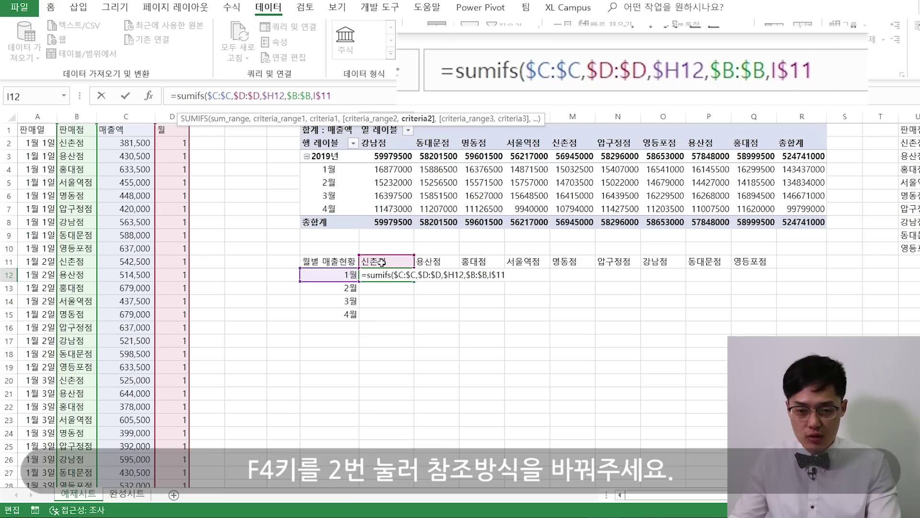
key(ctrl+Return)
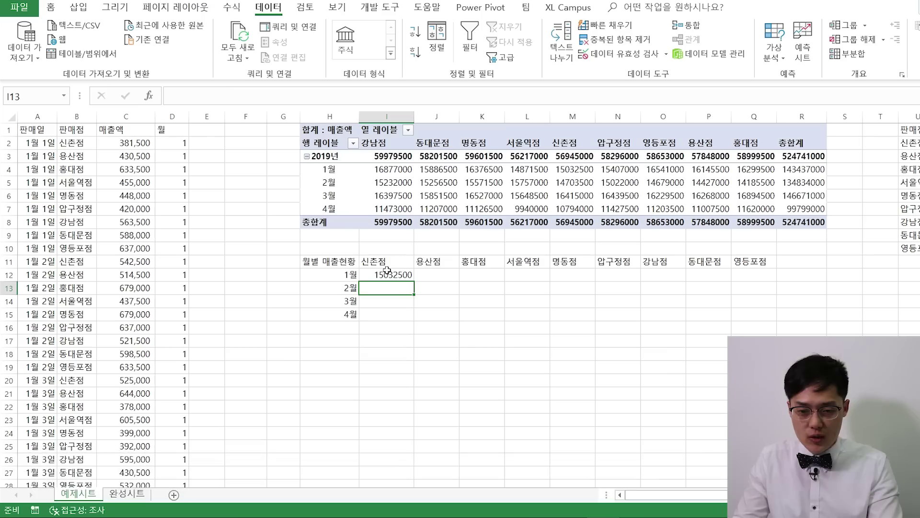
drag(418, 283, 778, 284)
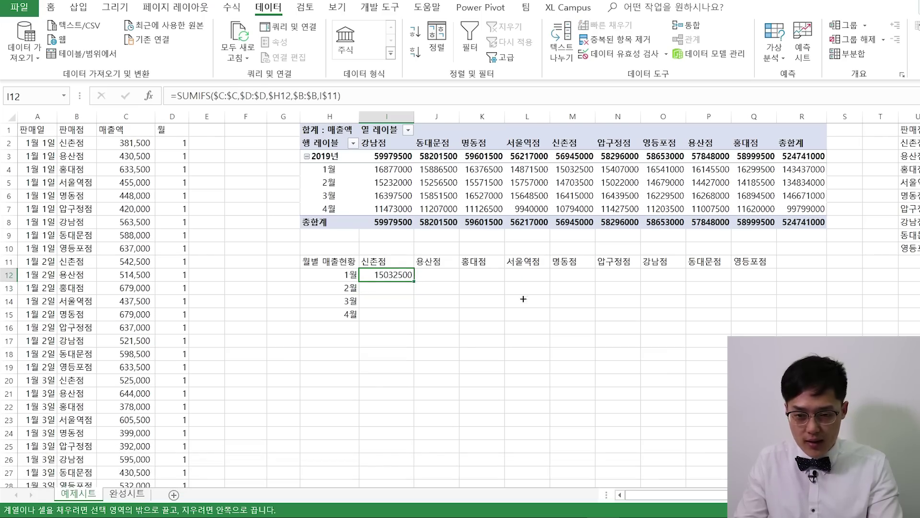
Fill the SUMIFS down to row 15 and format I12:Q15 as #,##0.
drag(778, 283, 776, 318)
key(ctrl+1)
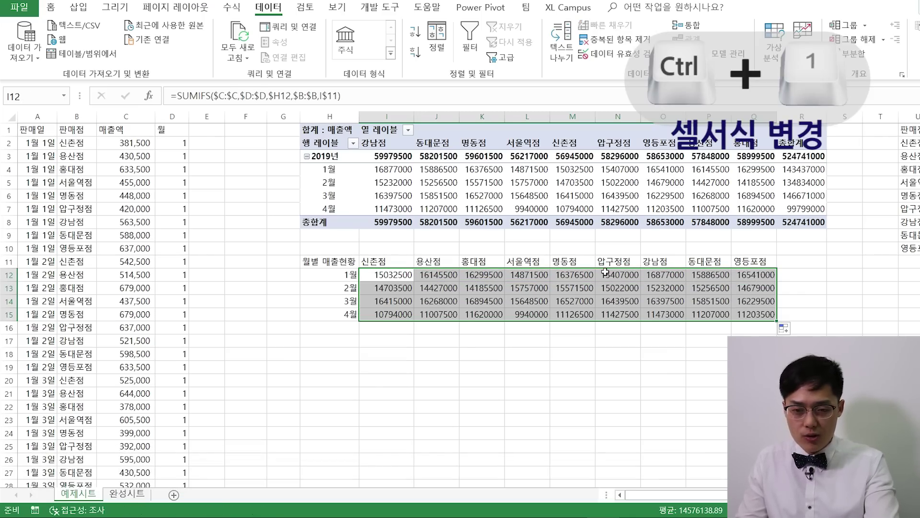
click(262, 232)
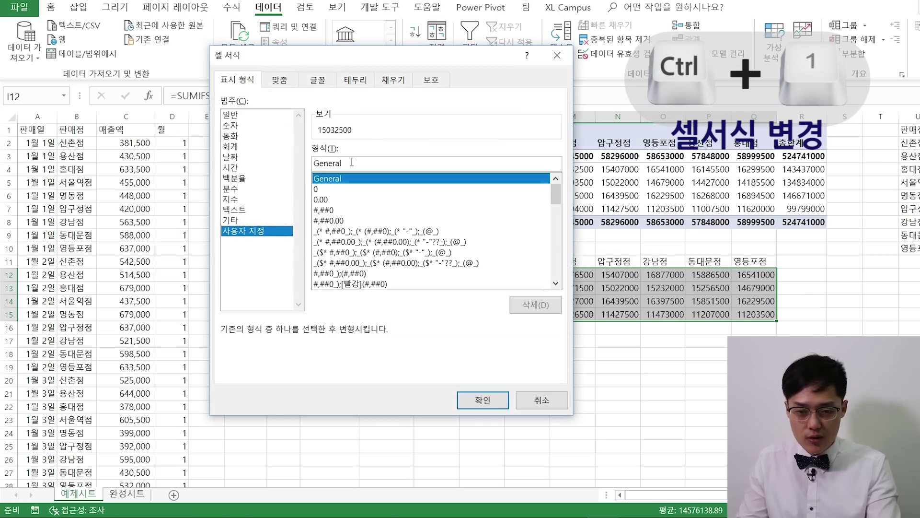
text(#,##)
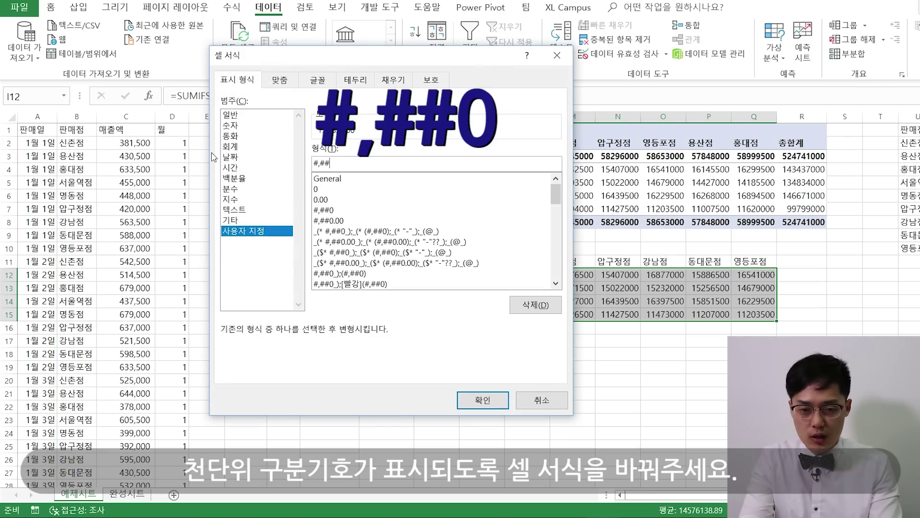
key(Return)
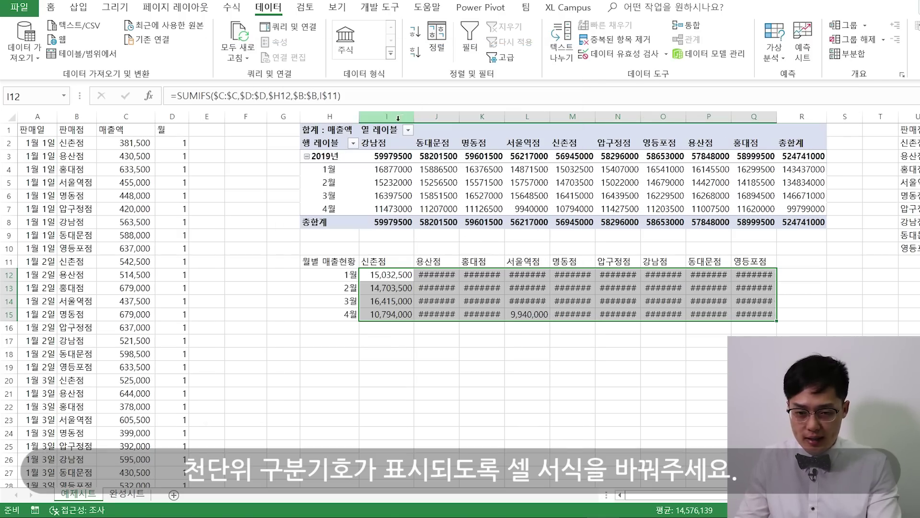
drag(398, 119, 781, 118)
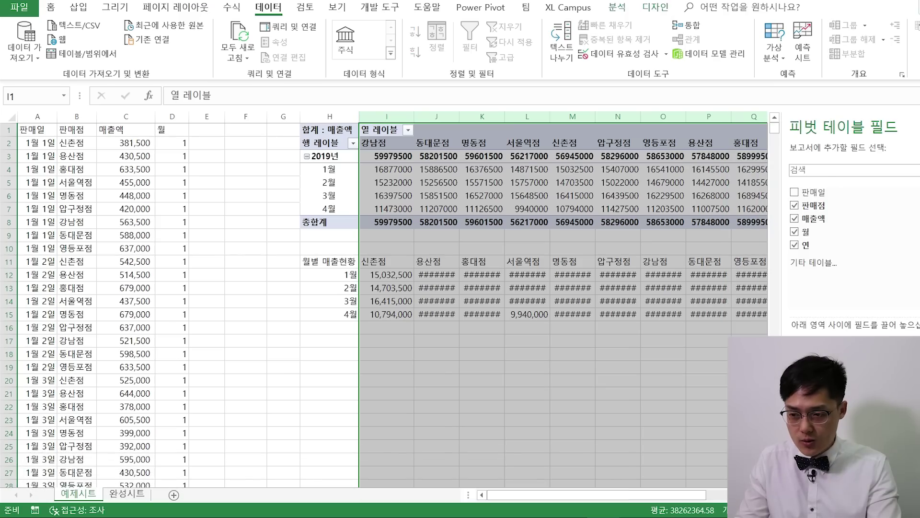
Autofit the table columns and clear the existing store names from the header row.
click(903, 99)
double_click(827, 116)
drag(249, 261, 664, 272)
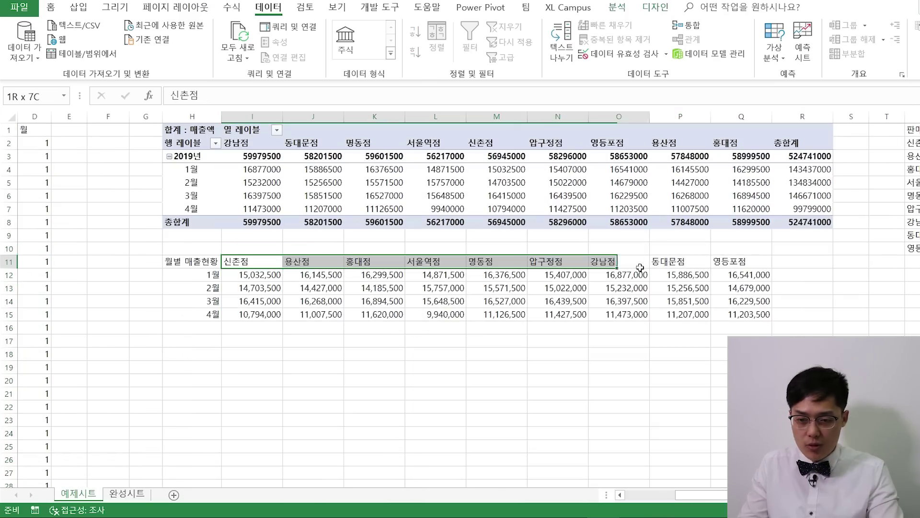
drag(314, 143, 377, 142)
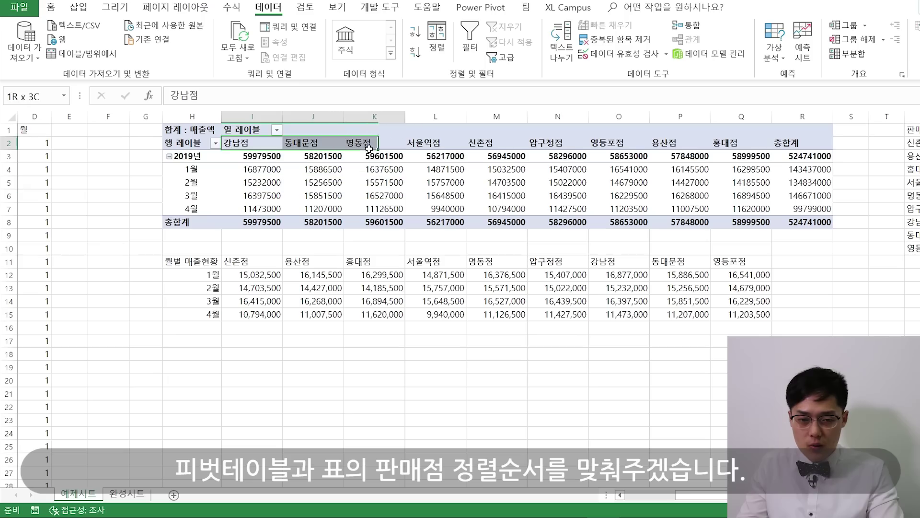
click(249, 262)
drag(322, 264, 743, 262)
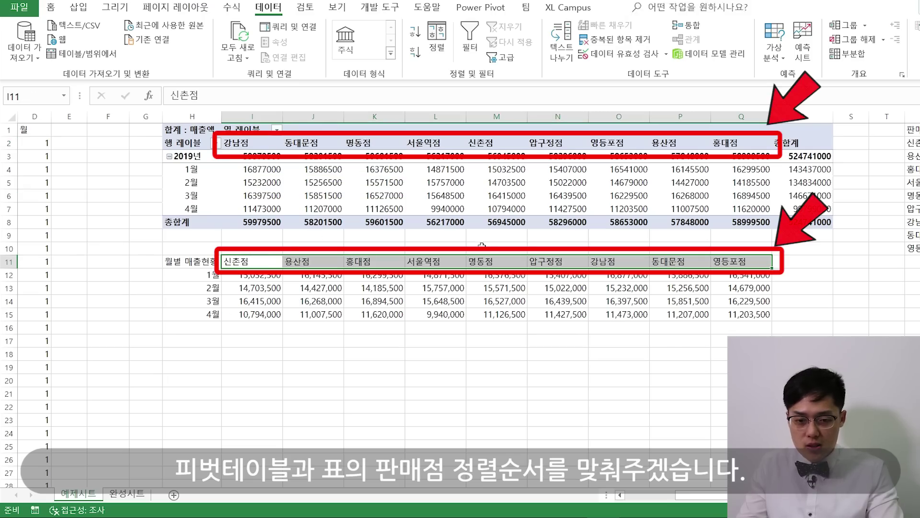
drag(253, 261, 608, 264)
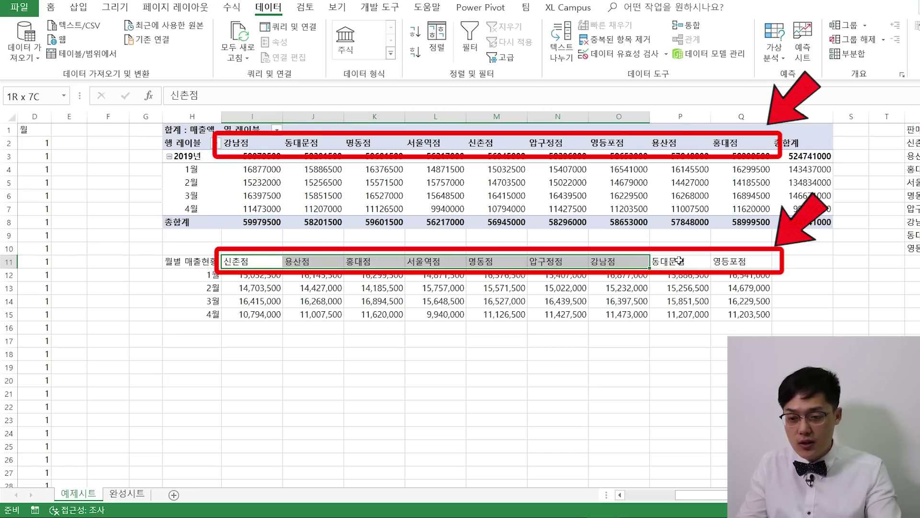
drag(679, 260, 744, 263)
key(Delete)
Sort the column U store list ascending with a filter and copy it.
scroll(815, 191, right, 2)
drag(840, 129, 832, 262)
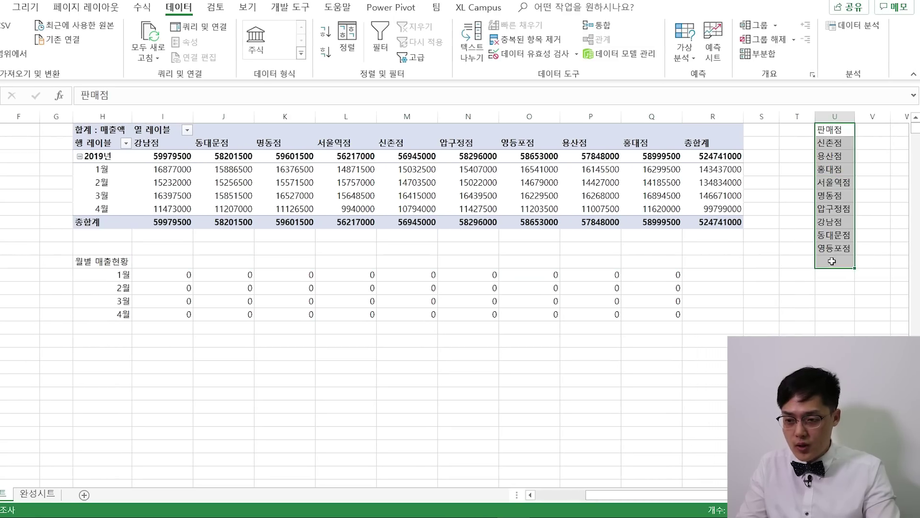
key(ctrl+shift+l)
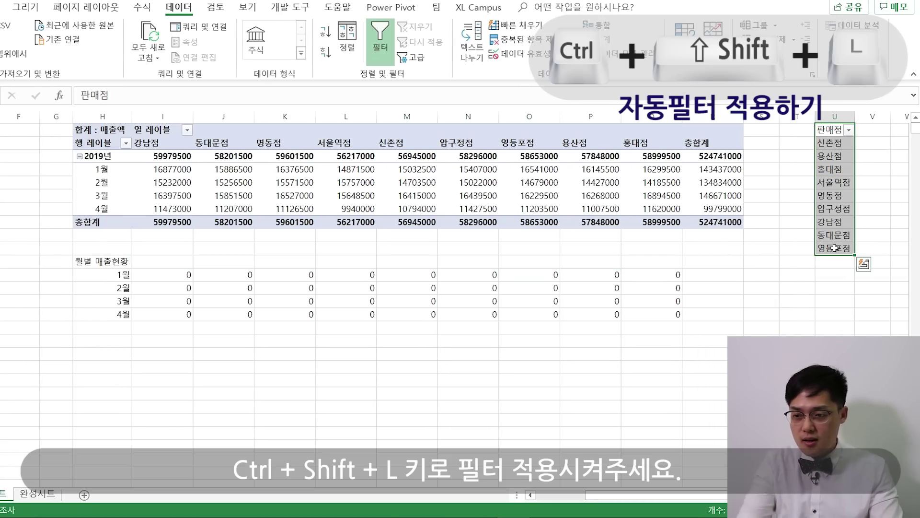
click(770, 160)
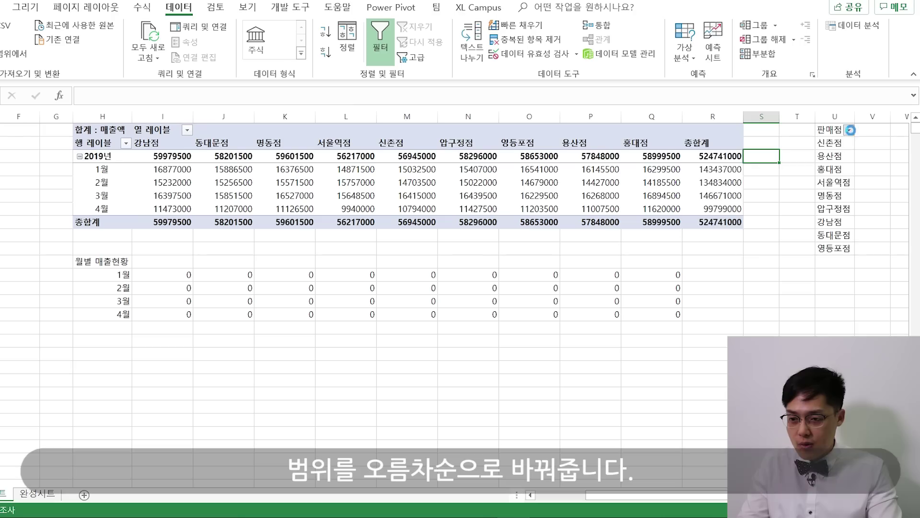
click(849, 129)
click(732, 146)
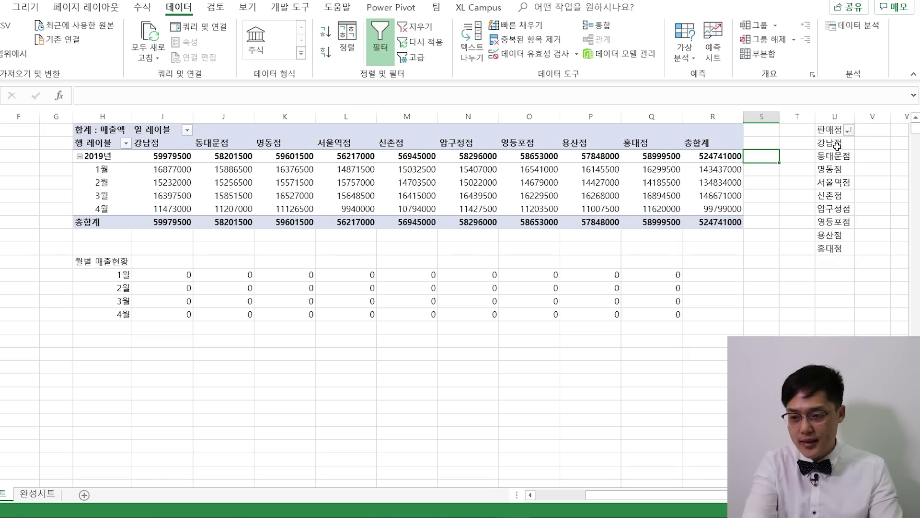
key(ctrl+shift+l)
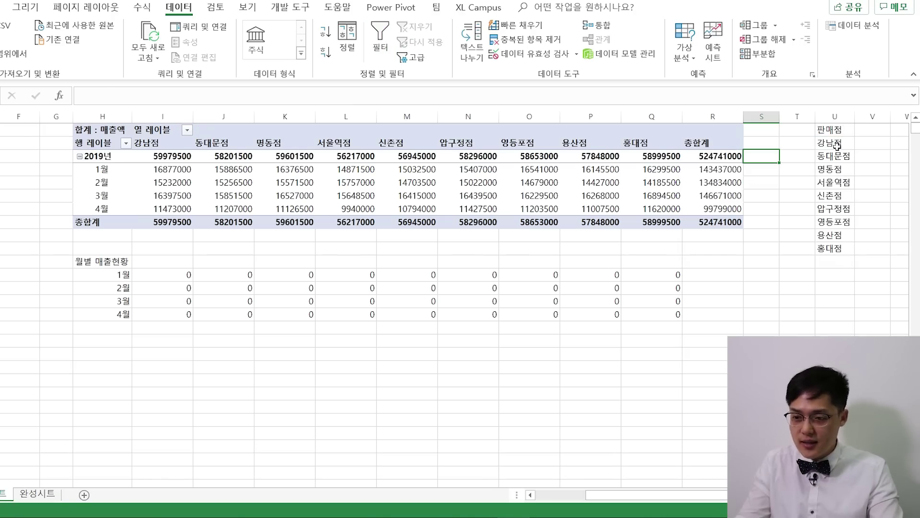
drag(836, 143, 829, 249)
key(ctrl+c)
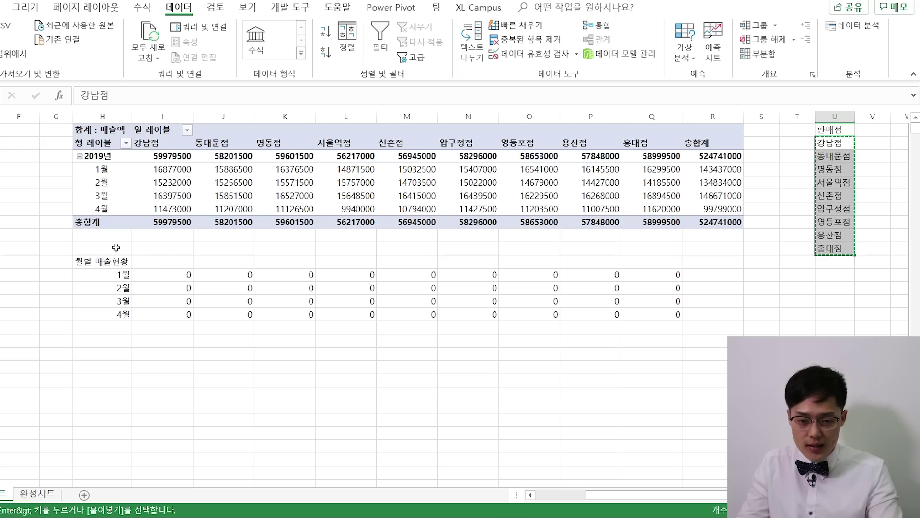
Paste the sorted stores transposed into the header row, 강남점 to 홍대점, and compare with the pivot.
click(162, 264)
right_click(162, 264)
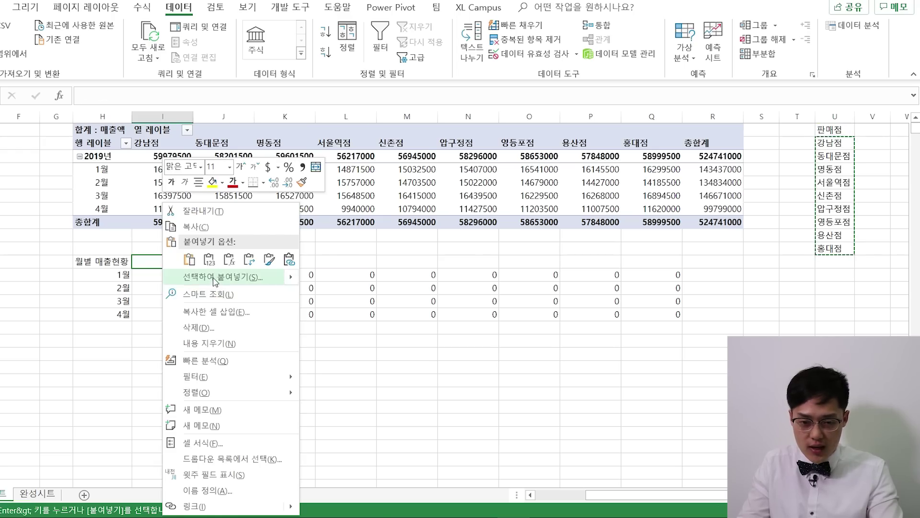
click(211, 274)
click(223, 355)
click(243, 384)
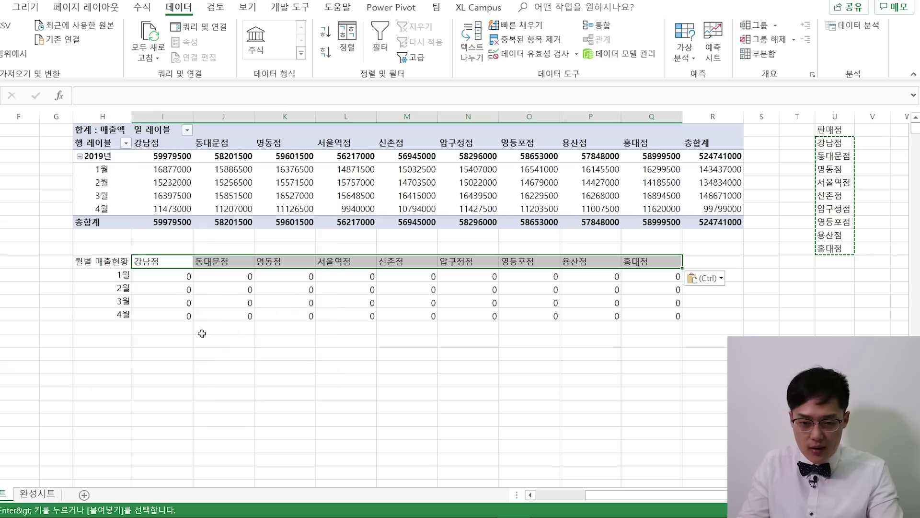
drag(179, 282, 297, 314)
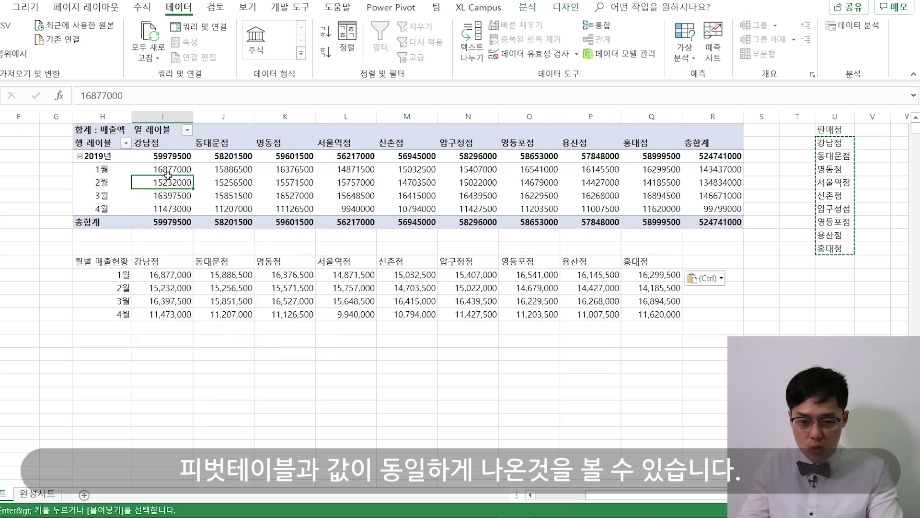
drag(163, 169, 585, 222)
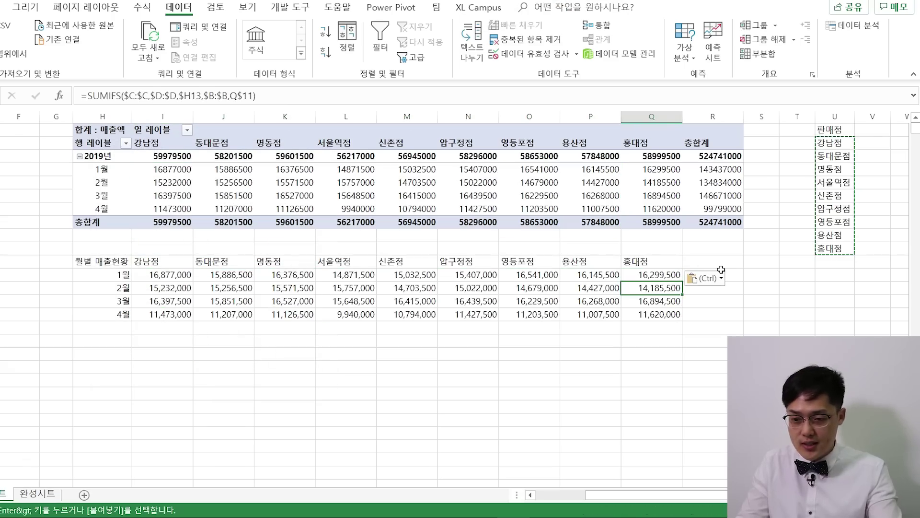
Sum each month's store sales in column R, filling the 1월 total down to 4월.
click(714, 274)
text(=sum()
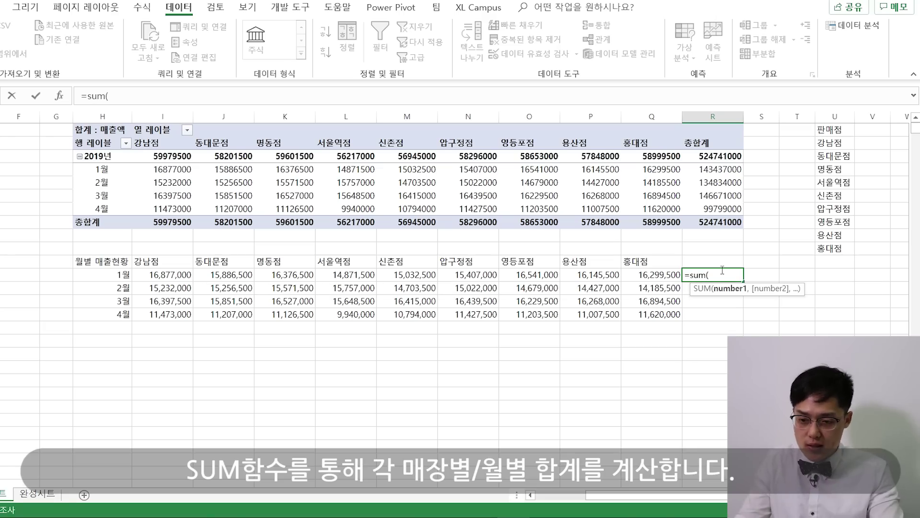
drag(643, 275, 158, 275)
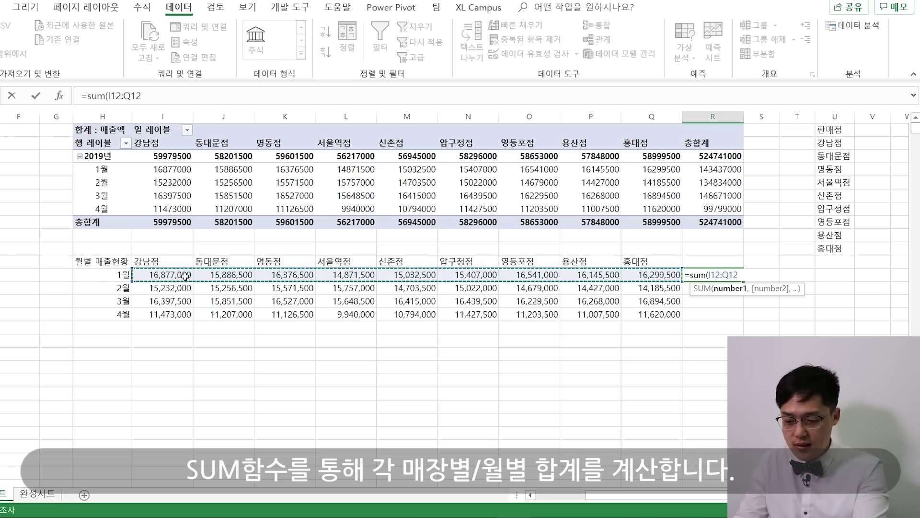
key(Return)
click(728, 277)
drag(744, 281, 736, 319)
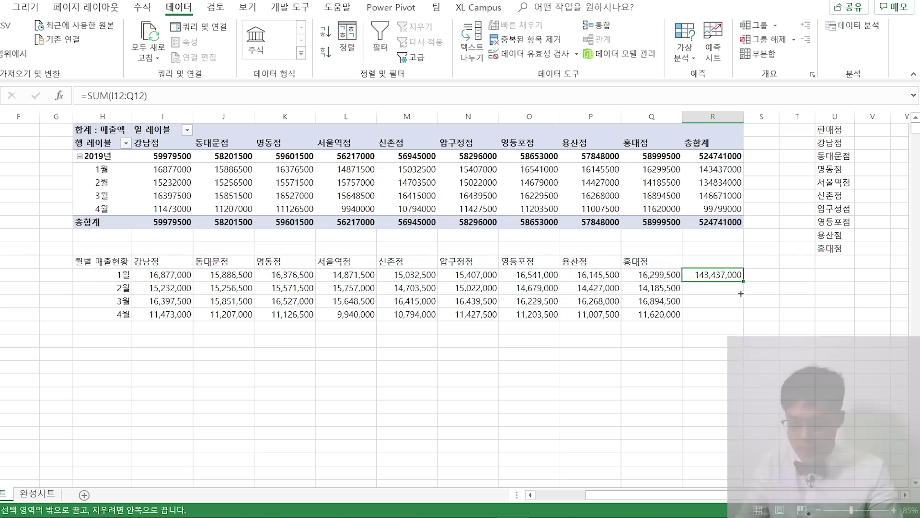
Add per-store SUM totals in row 16 across to 총합계, then review the SUMIFS formulas.
click(139, 328)
text(=s)
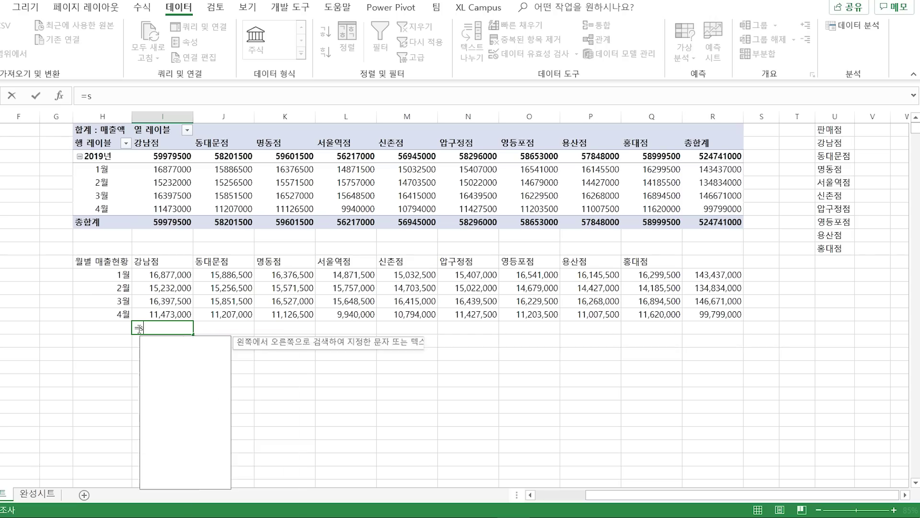
text(um()
key(Up)
key(Up)
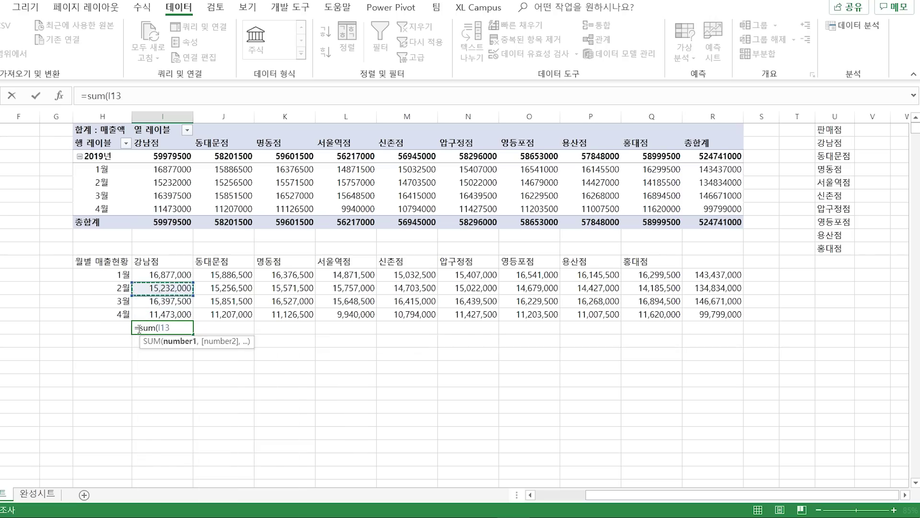
key(shift+Up)
key(ctrl+Return)
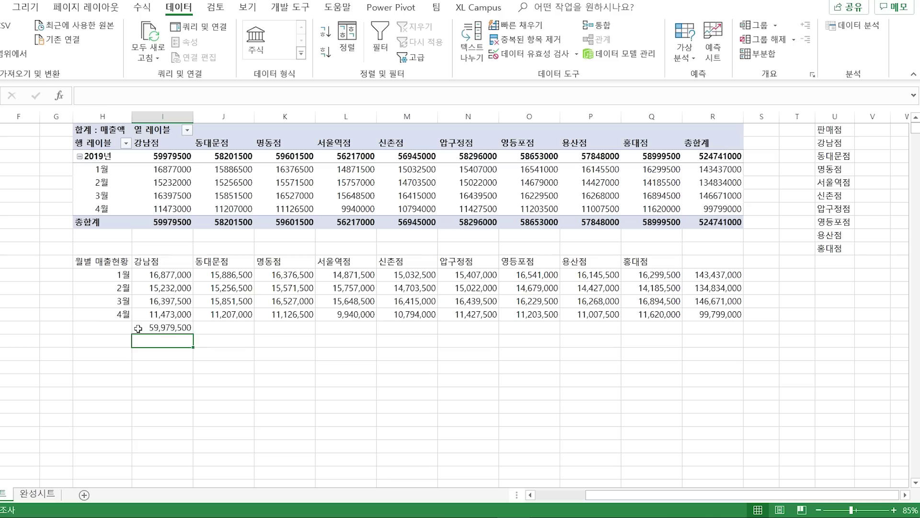
drag(192, 336, 743, 336)
click(652, 366)
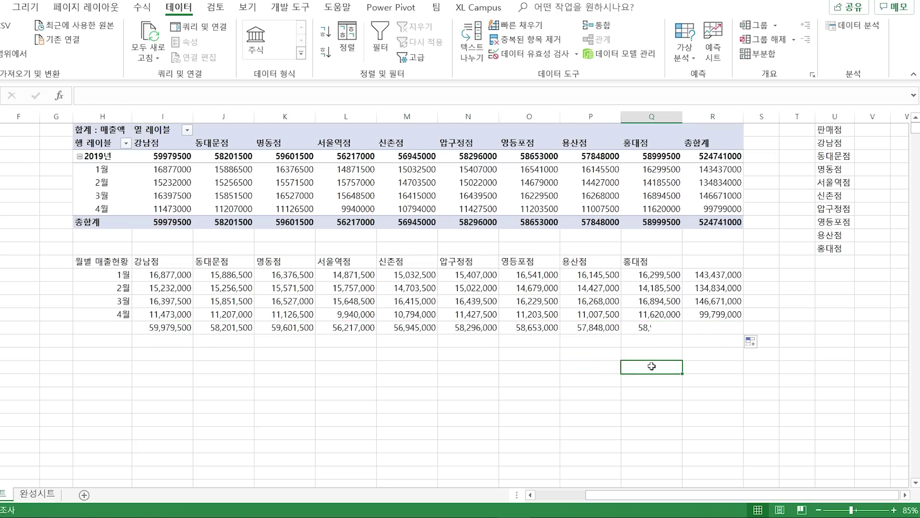
click(424, 276)
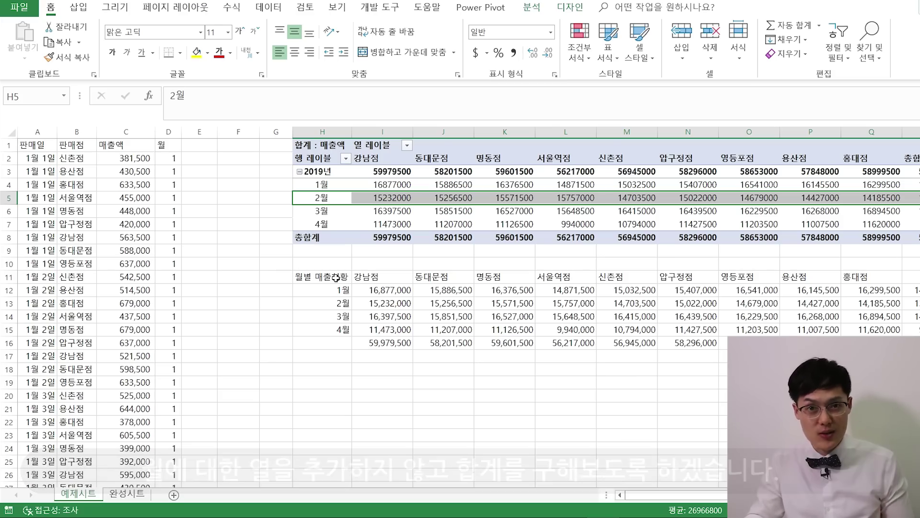
drag(335, 278, 843, 342)
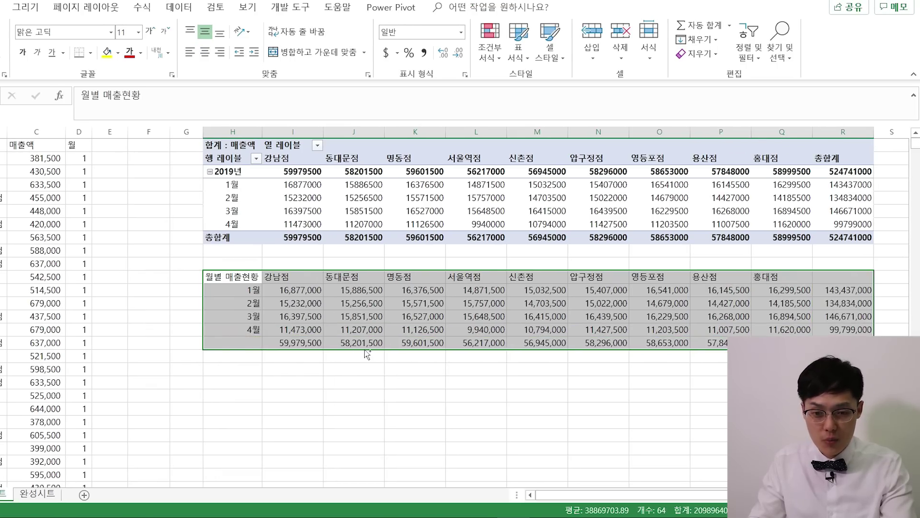
Copy the H11:R16 table to H19 and clear its figures, keeping headers and month labels.
key(ctrl+c)
click(239, 382)
key(ctrl+v)
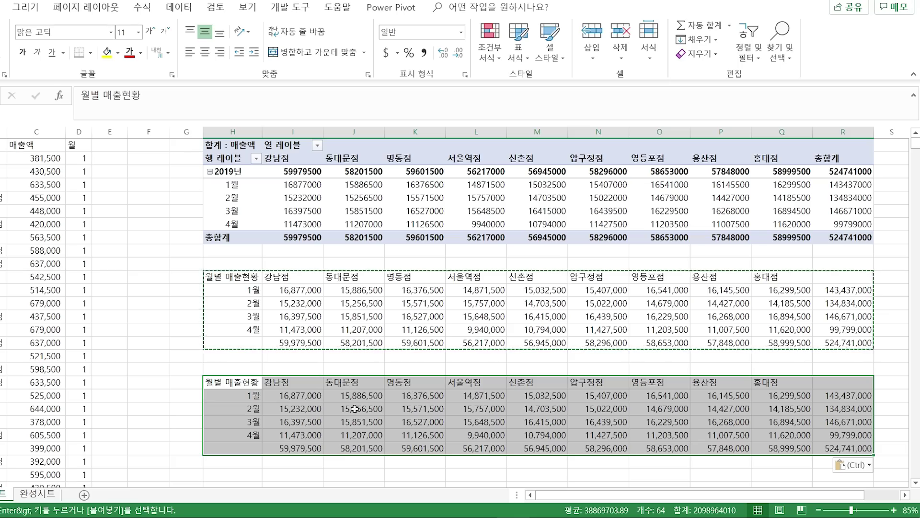
mouse_move(293, 395)
mouse_down()
mouse_move(718, 407)
mouse_move(858, 448)
mouse_up()
key(Delete)
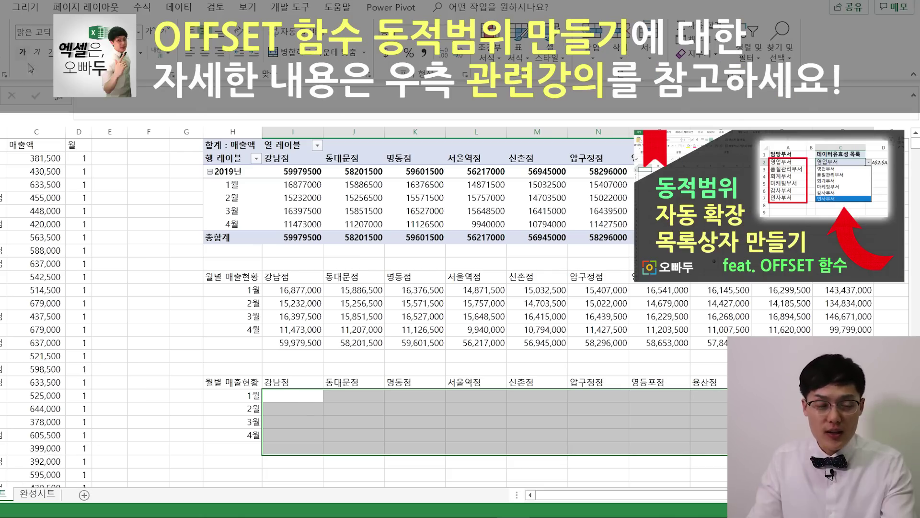
click(62, 171)
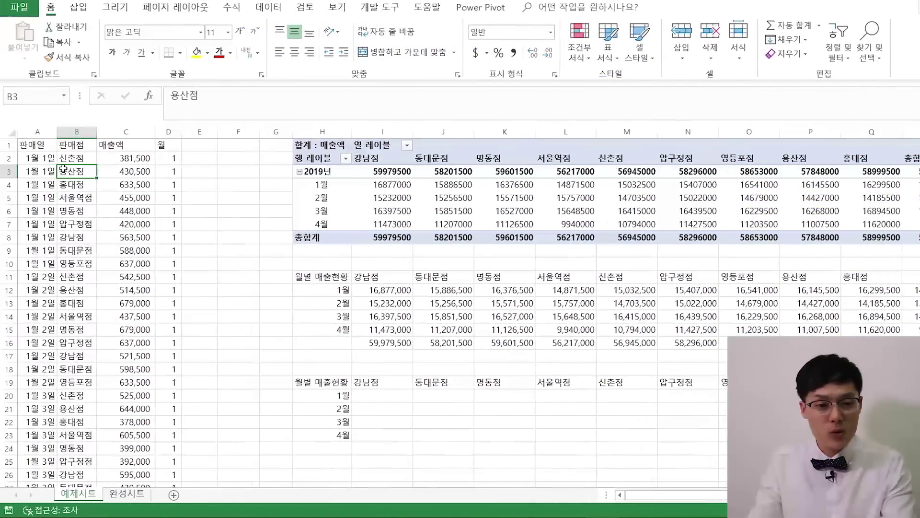
Define the name 날짜범위 as =OFFSET(예제시트!$A$2,,,COUNTA(예제시트!$A:$A)-1).
click(185, 198)
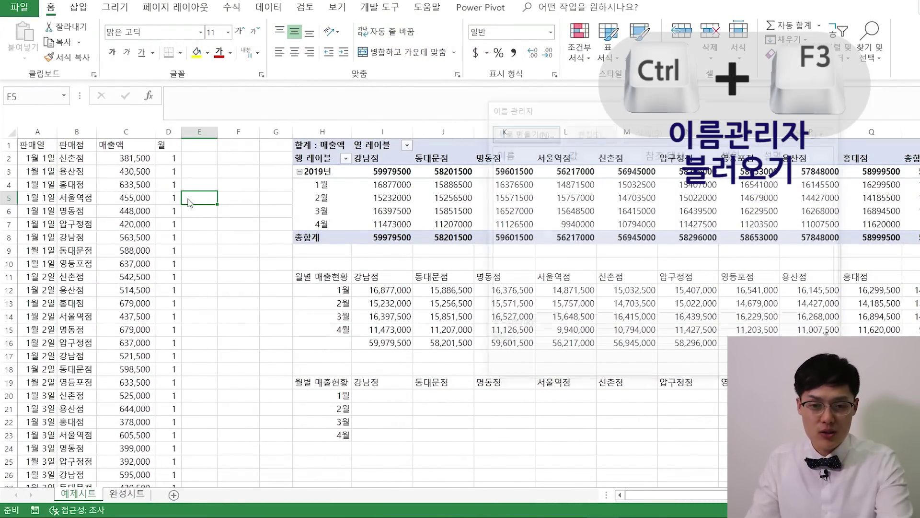
key(ctrl+F3)
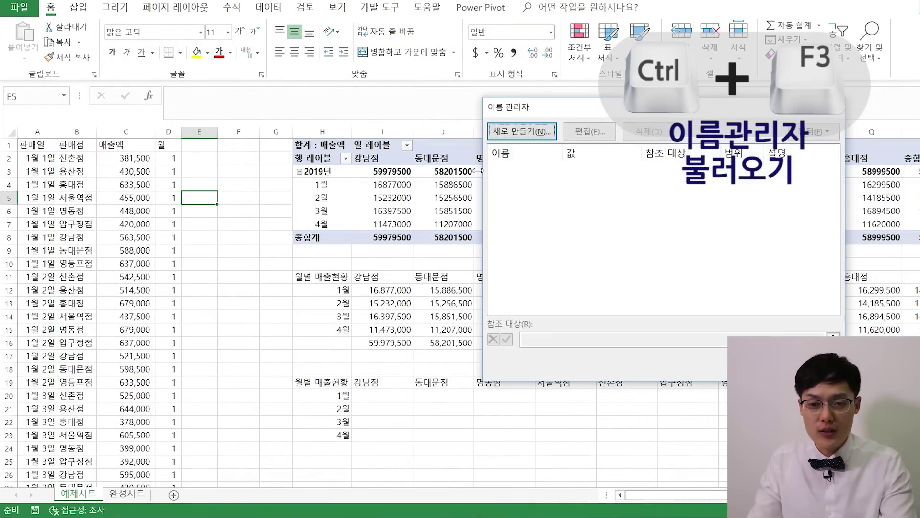
click(501, 131)
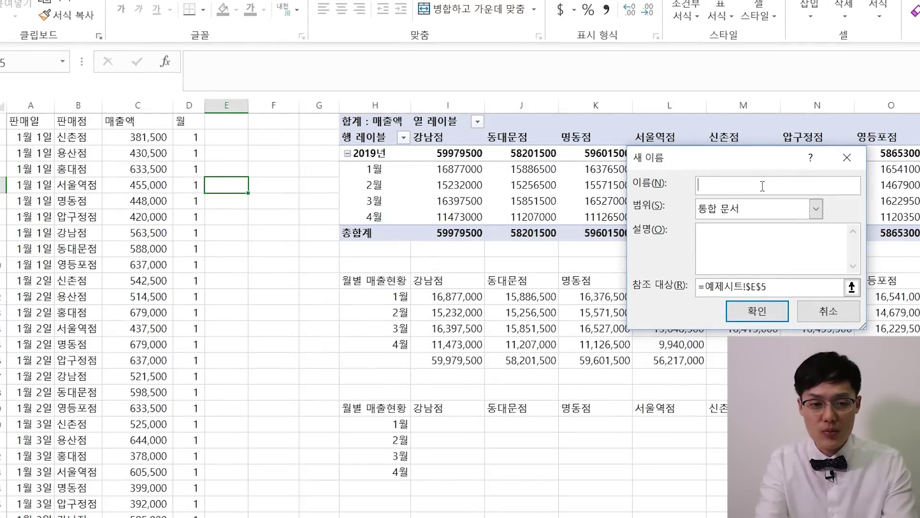
text(날짜범우)
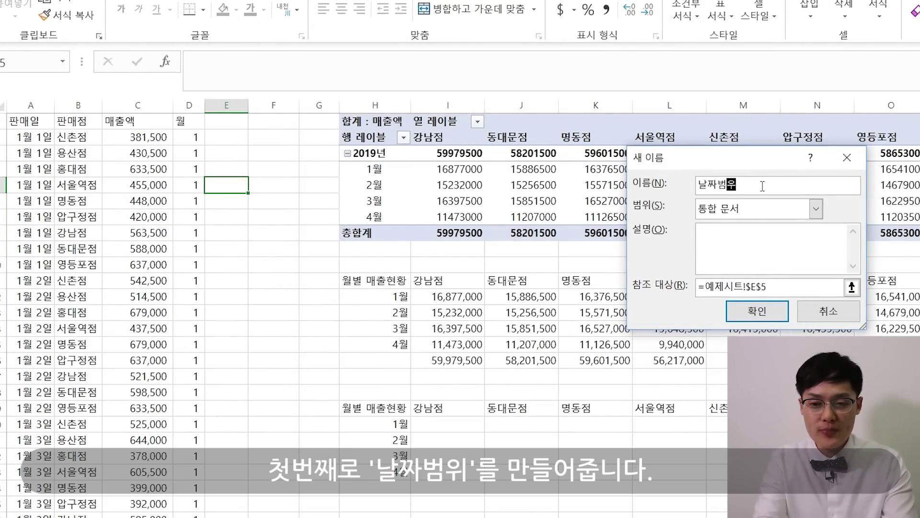
text(위)
key(Tab)
key(Tab)
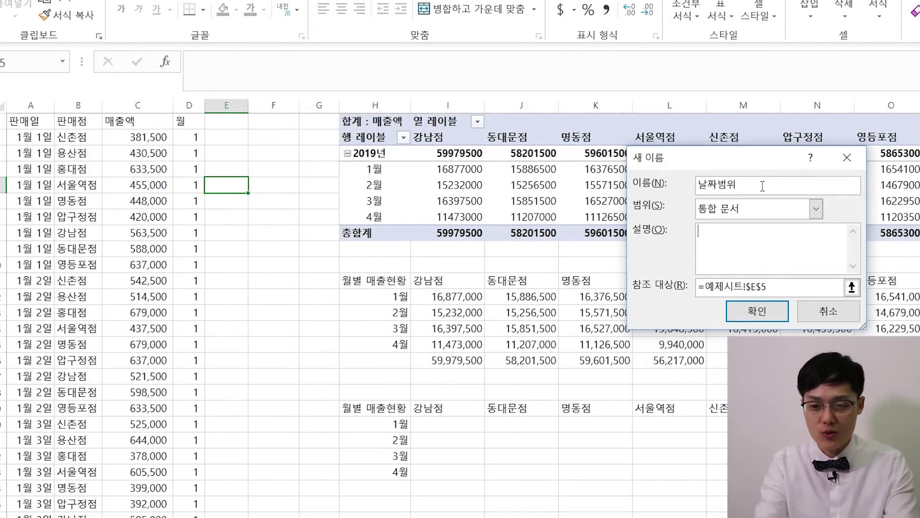
key(Tab)
text(=of)
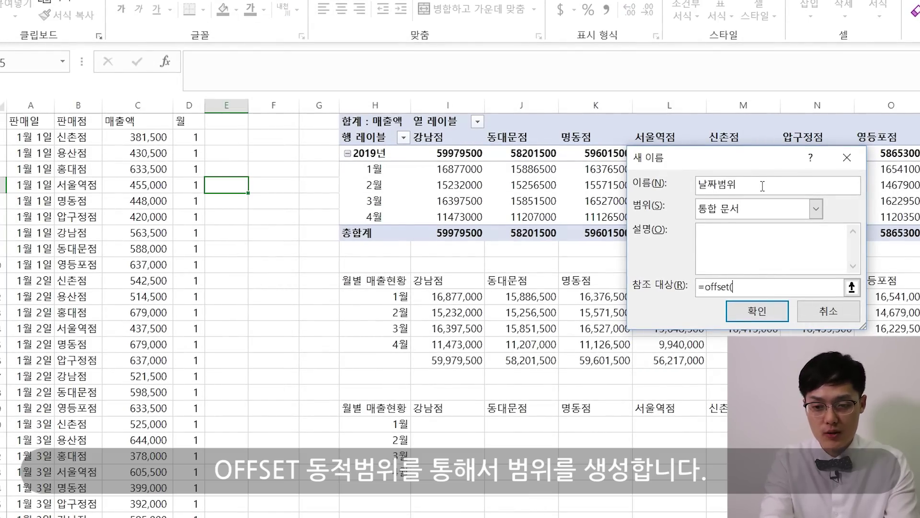
click(40, 139)
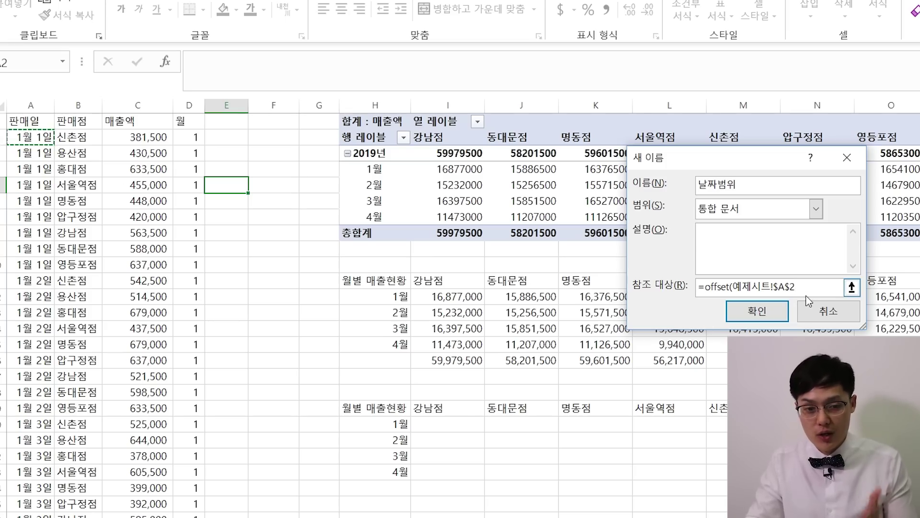
text(,,)
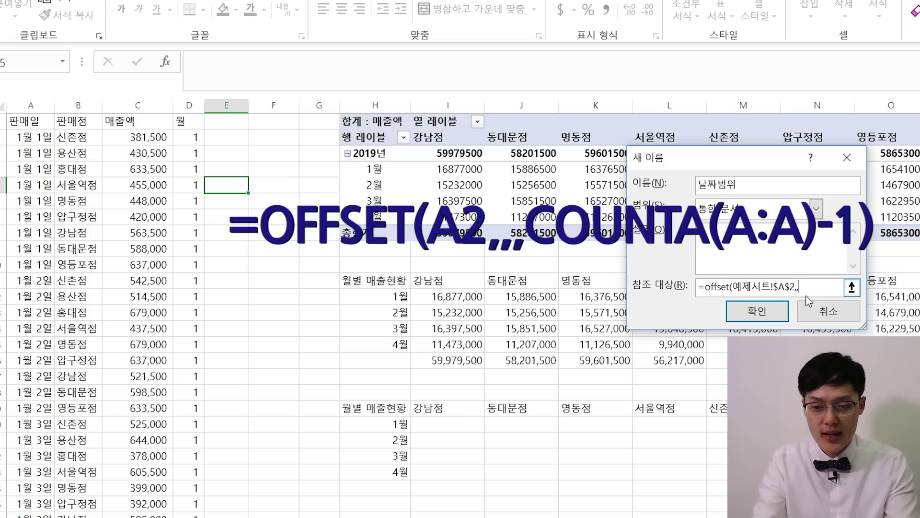
text(outn)
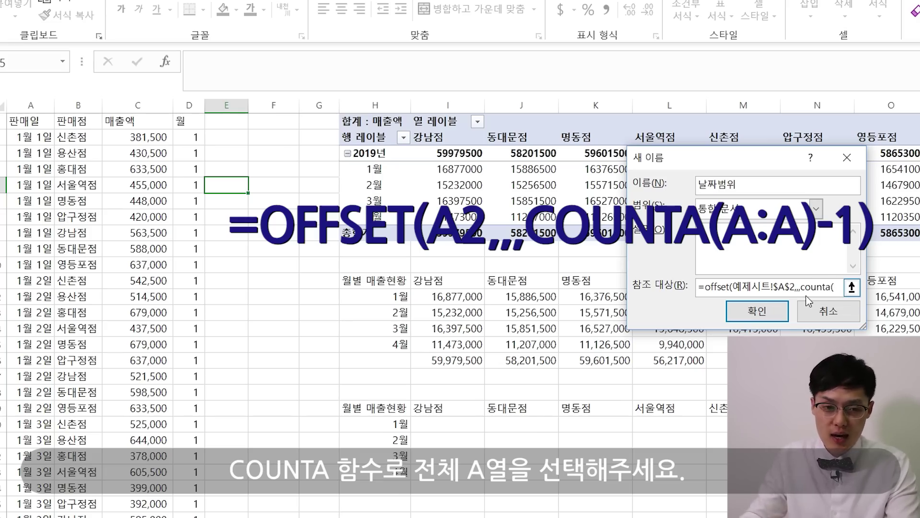
text(()
click(44, 108)
text())
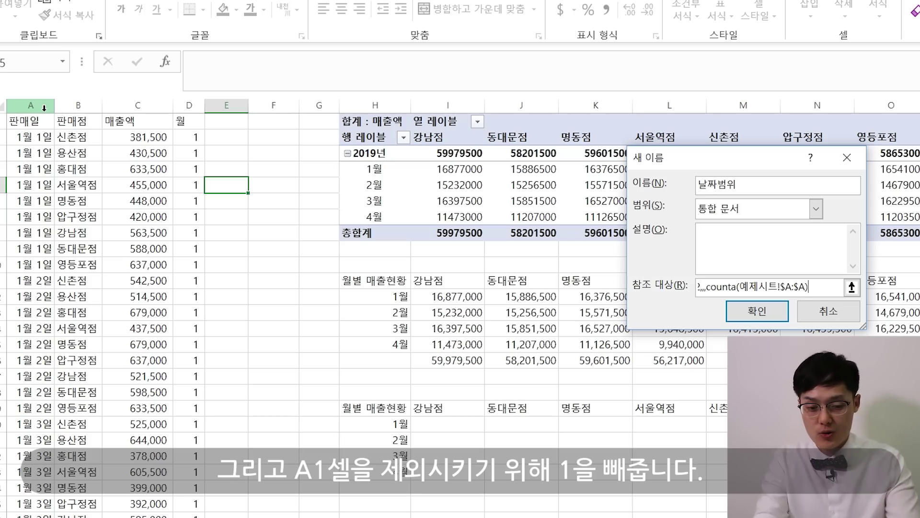
text(-1)
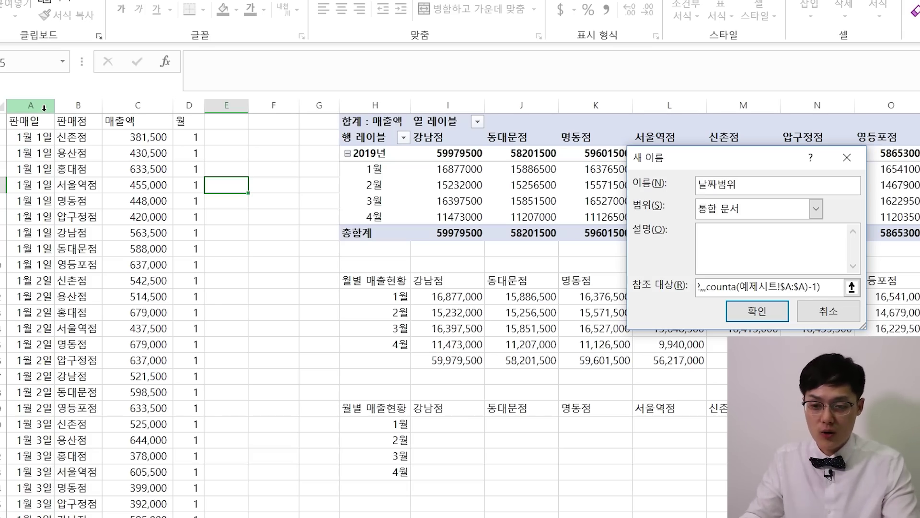
click(758, 310)
click(571, 99)
Define 매장범위 as =OFFSET($B$2,,,COUNTA($B:$B)-1).
text(매장ㅂ)
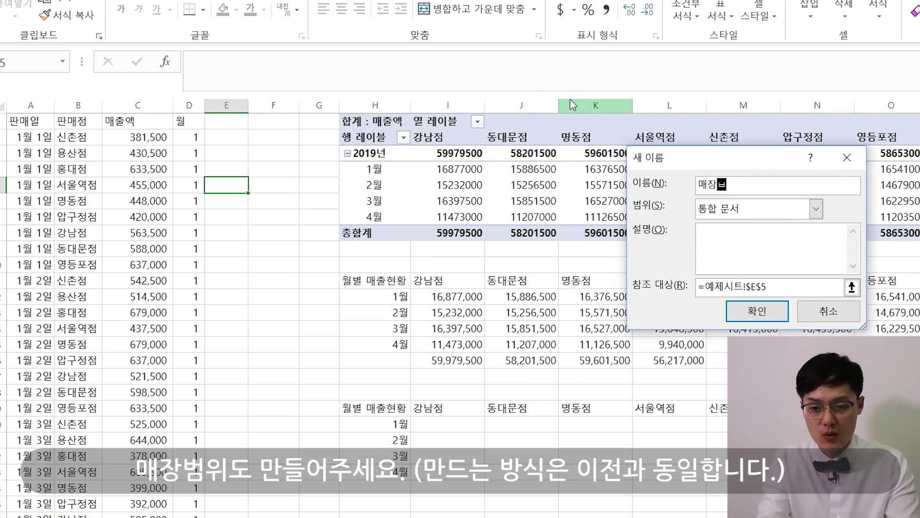
key(Tab)
key(Tab)
key(Tab)
text(=offs)
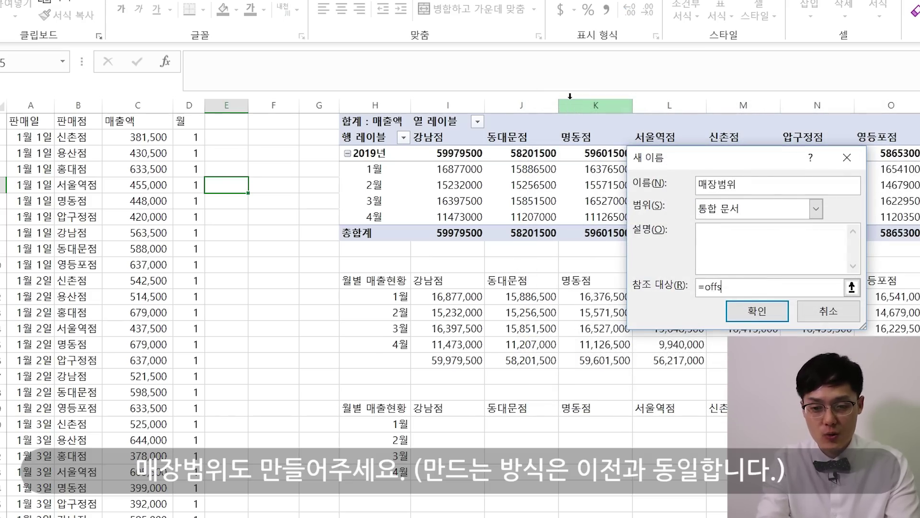
text(et()
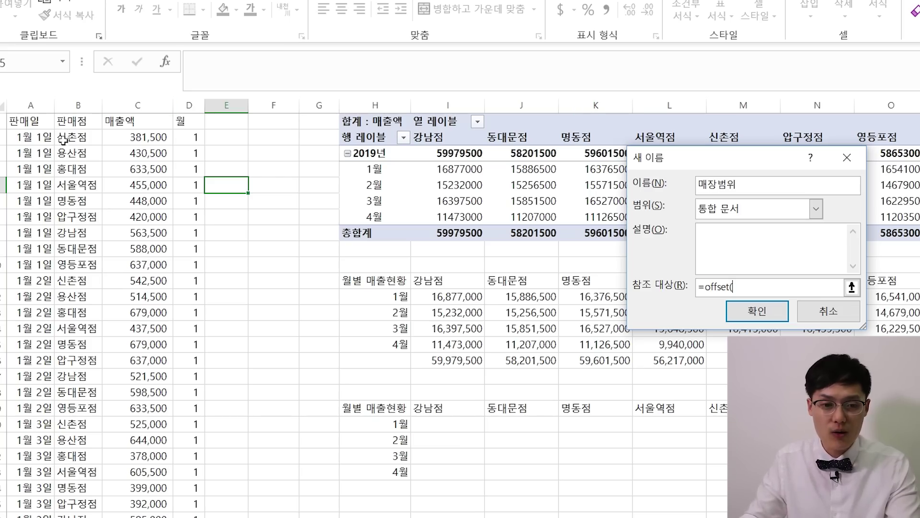
click(74, 139)
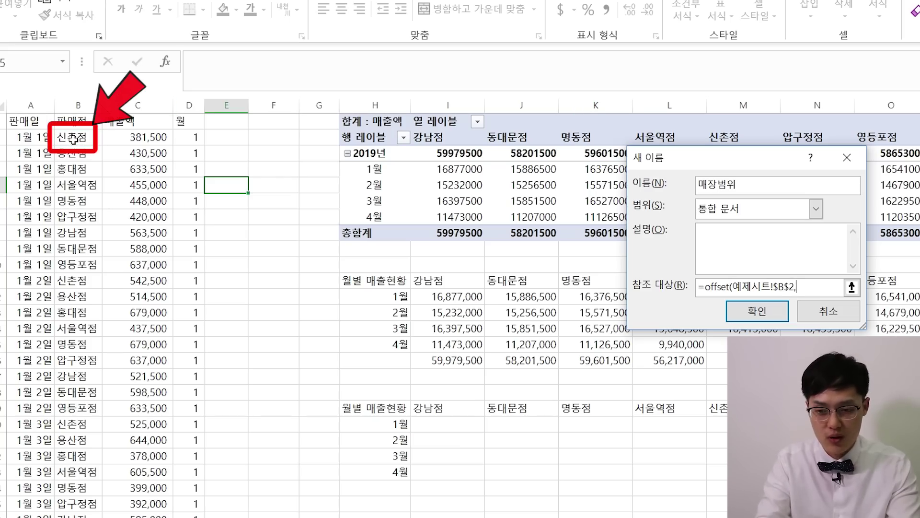
text(,,counta()
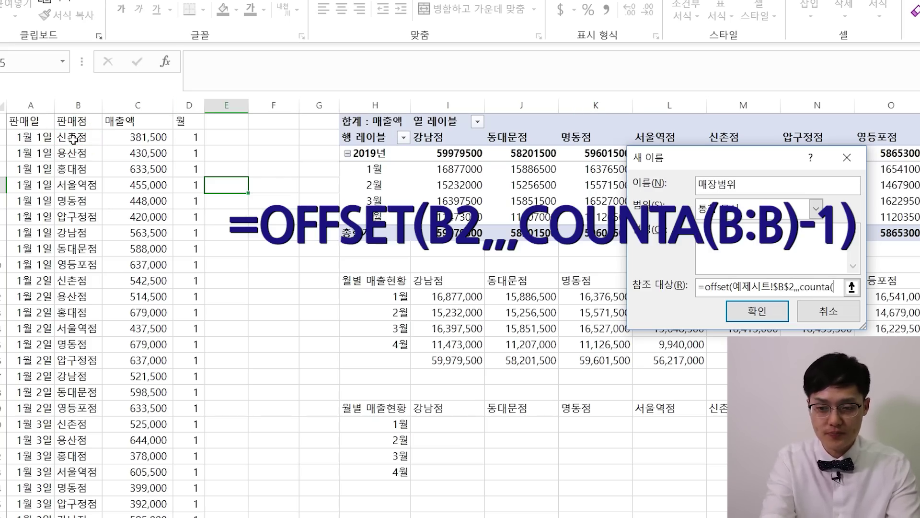
click(75, 109)
text()-1)
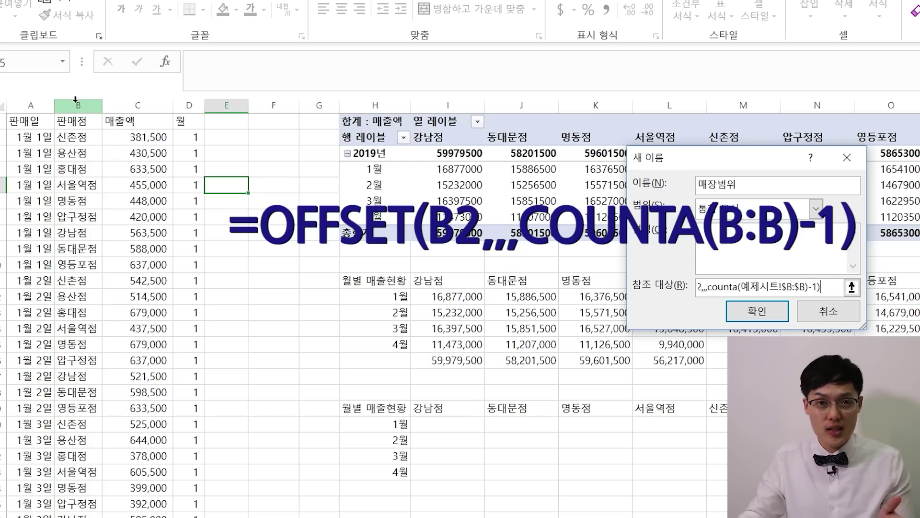
click(757, 313)
Define 매출액범위 as =OFFSET($C$2,,,COUNTA($C:$C)-1).
click(585, 105)
text(매출액범위)
key(Tab)
key(Tab)
key(Tab)
text(=)
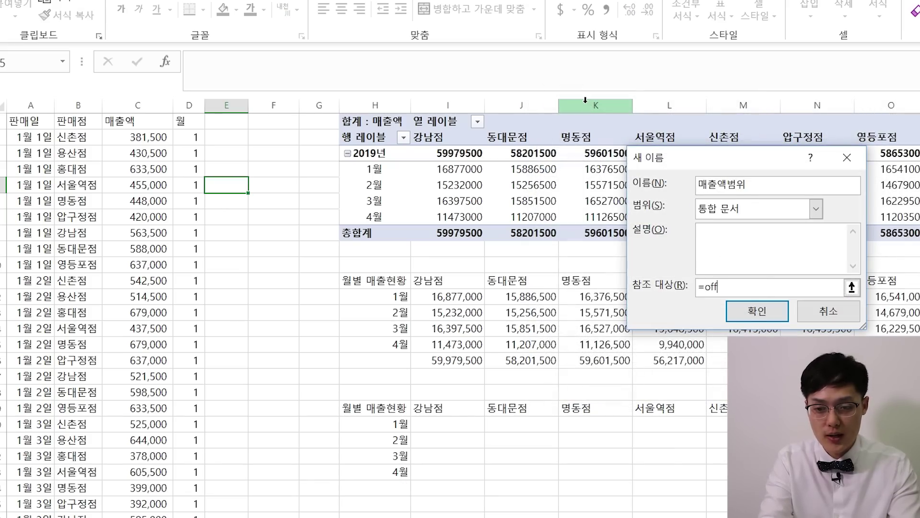
text(()
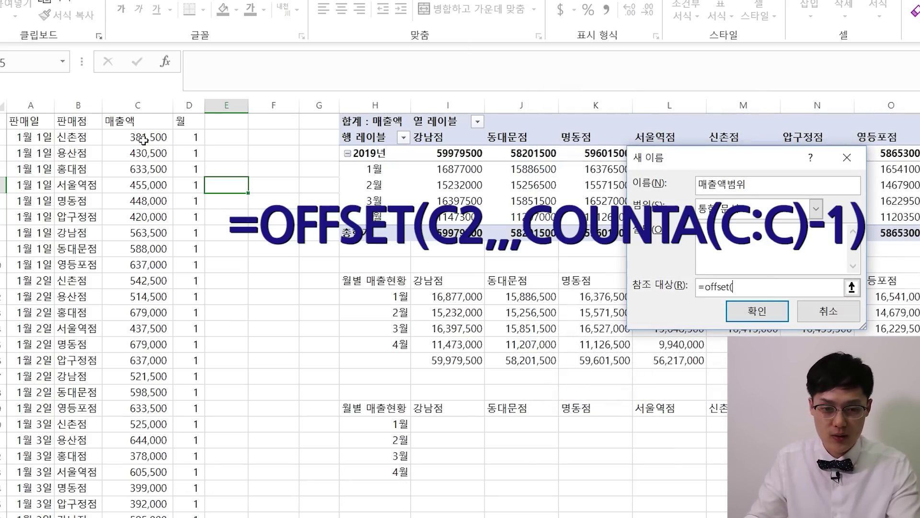
click(144, 139)
text(,,,count)
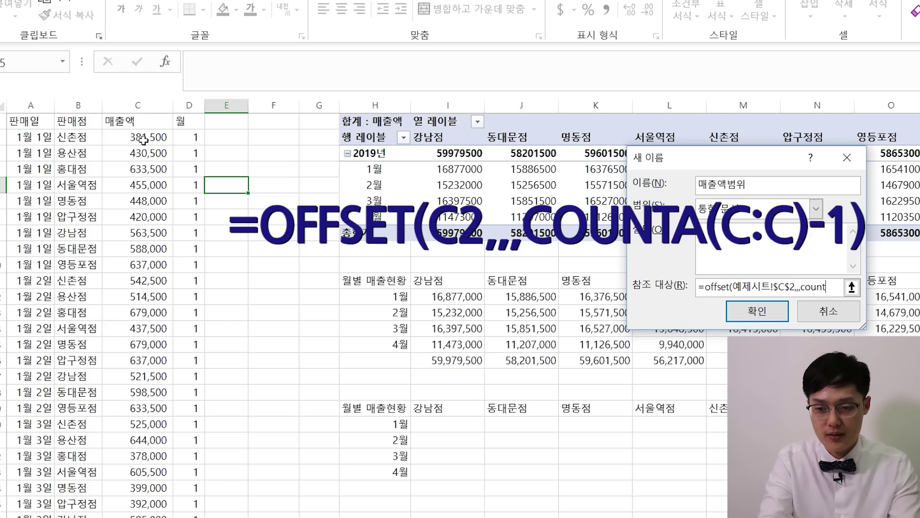
text(a()
click(144, 101)
text())
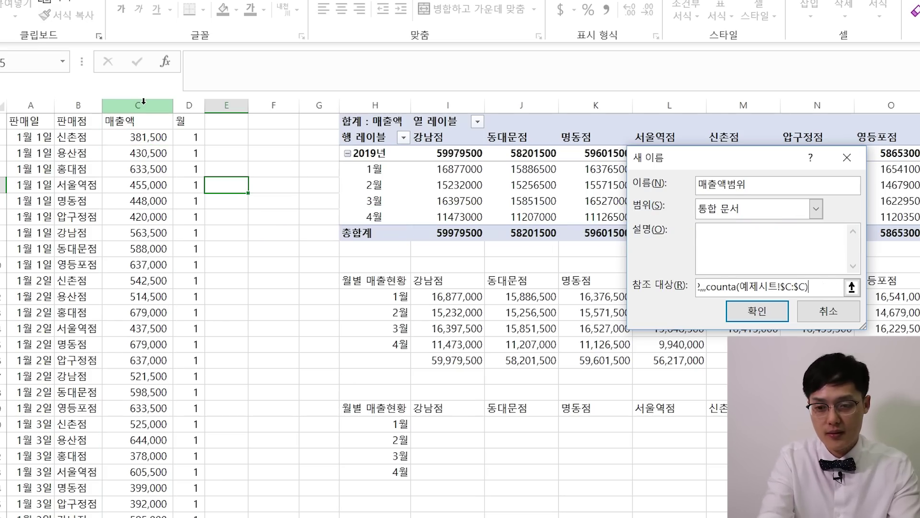
text(-1)
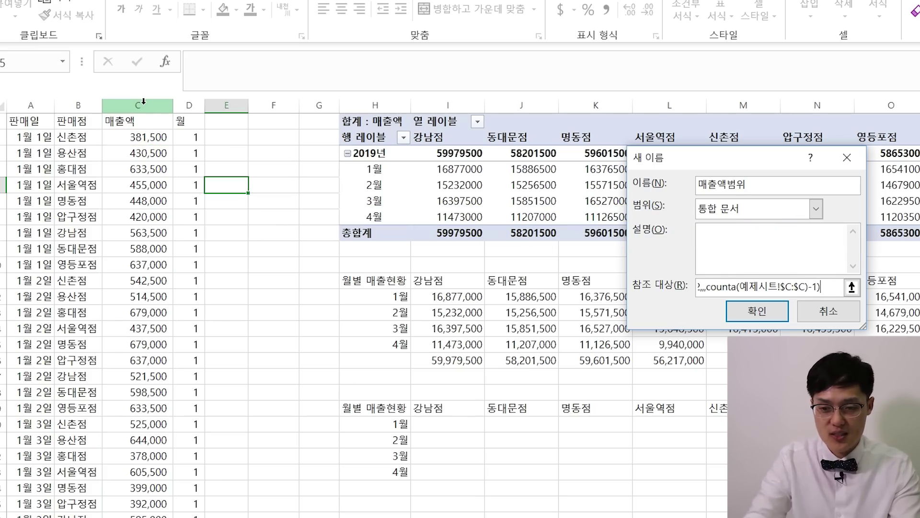
key(Return)
click(516, 184)
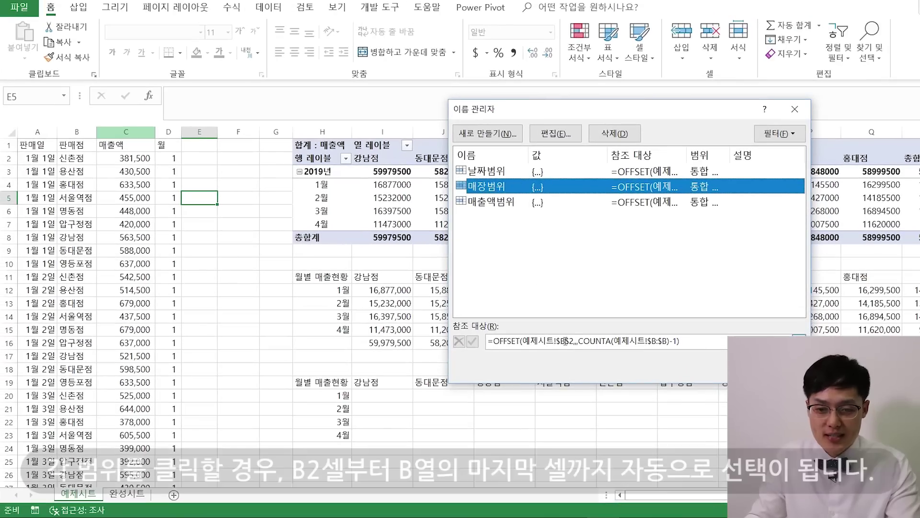
Check on the sheet which cells the 매장범위 name covers.
click(566, 341)
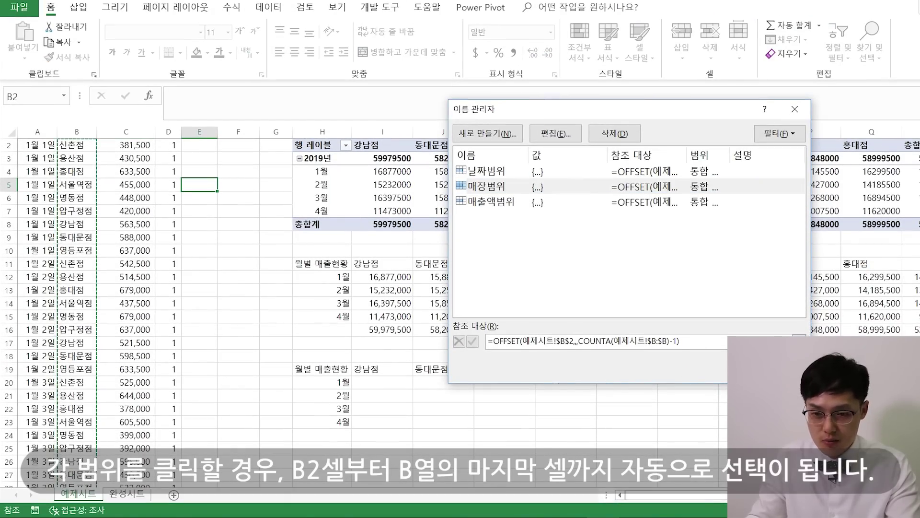
scroll(298, 382, down, 20)
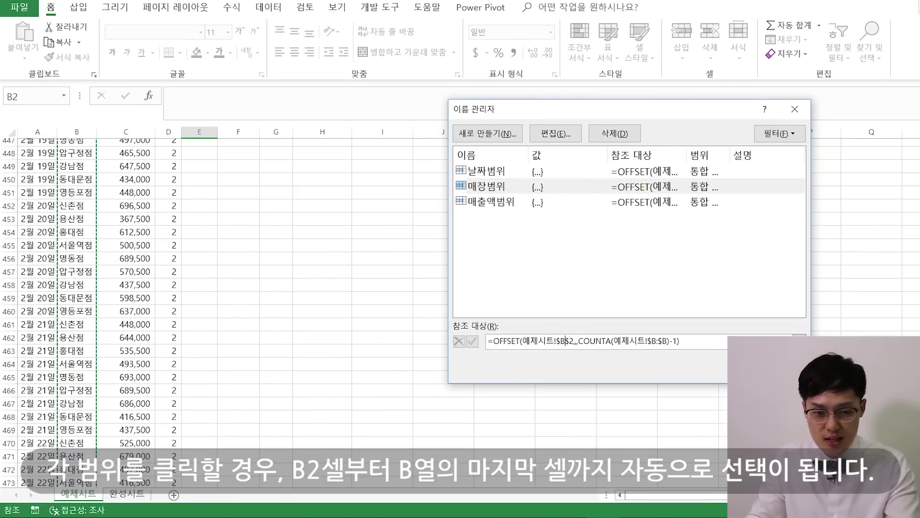
scroll(297, 381, down, 20)
scroll(83, 397, down, 2)
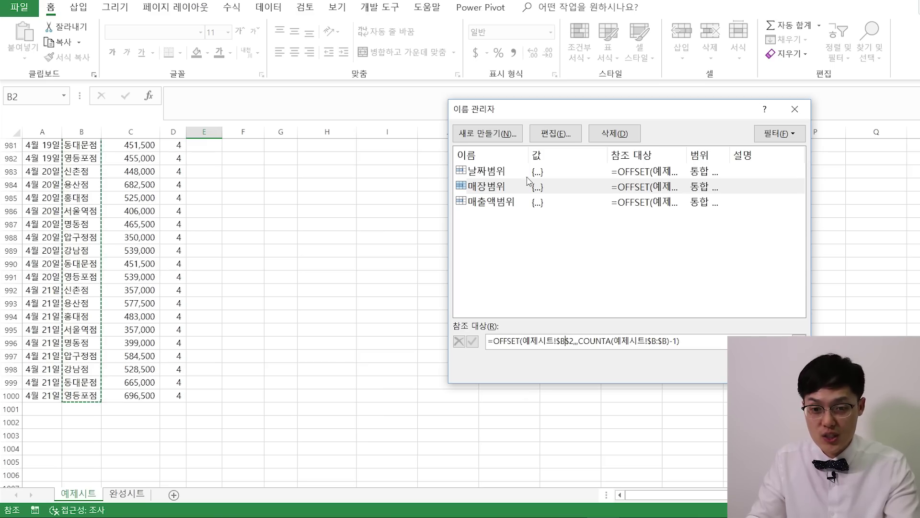
Verify 날짜범위 extends down to row 1000, then close Name Manager.
click(503, 174)
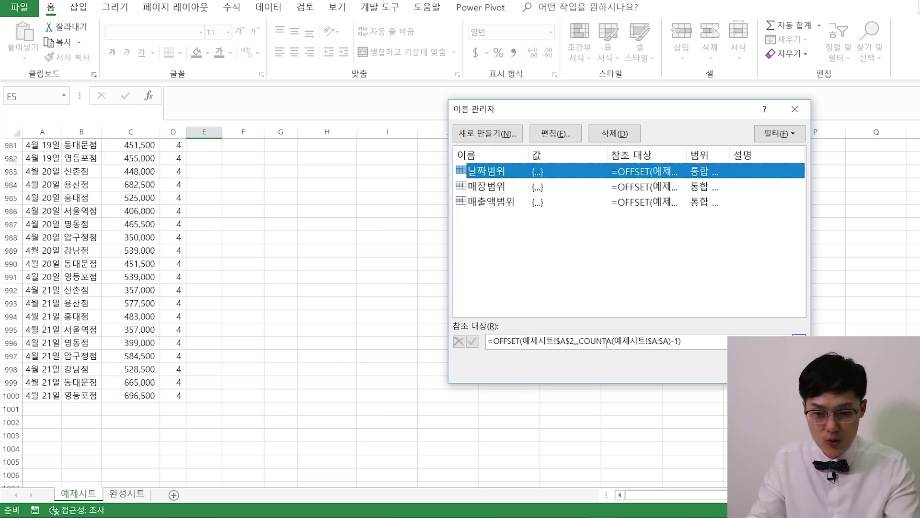
click(606, 341)
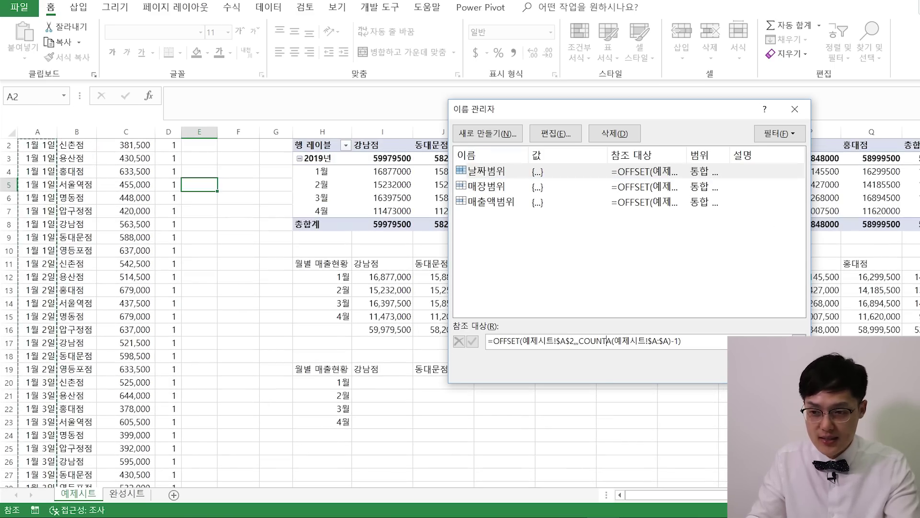
scroll(364, 311, down, 15)
scroll(364, 312, down, 20)
scroll(364, 312, down, 5)
scroll(361, 290, down, 11)
scroll(361, 291, down, 6)
scroll(361, 290, down, 6)
scroll(361, 290, down, 15)
scroll(361, 290, up, 11)
scroll(432, 302, down, 6)
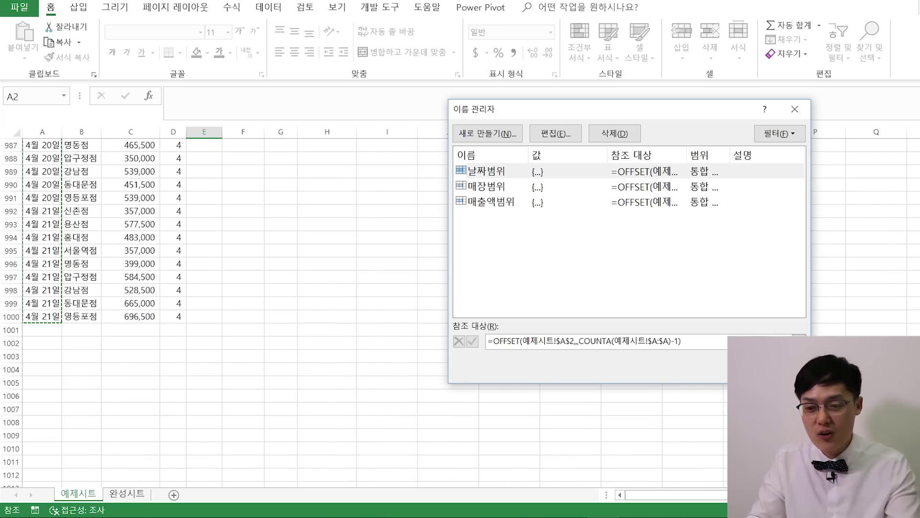
key(Escape)
key(ctrl+z)
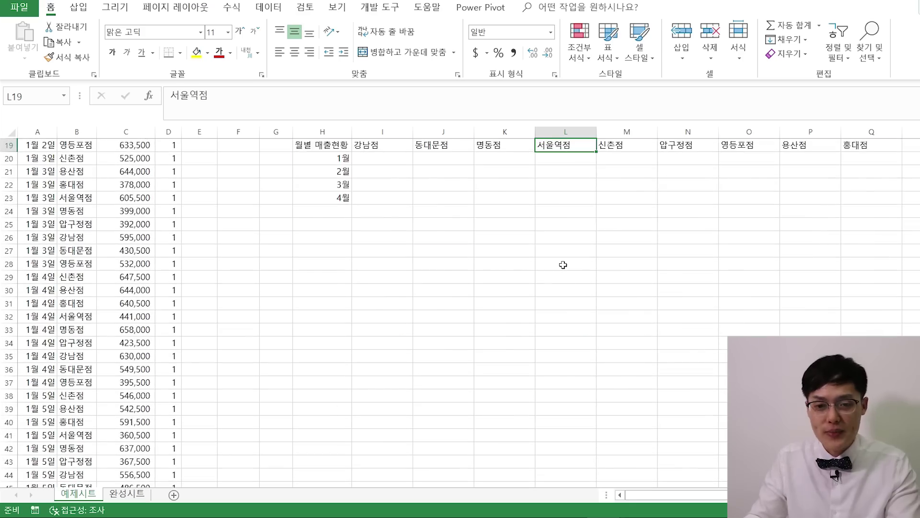
Begin I20's SUMPRODUCT formula with the month condition MONTH(날짜범위)=H20.
scroll(561, 263, up, 6)
click(391, 397)
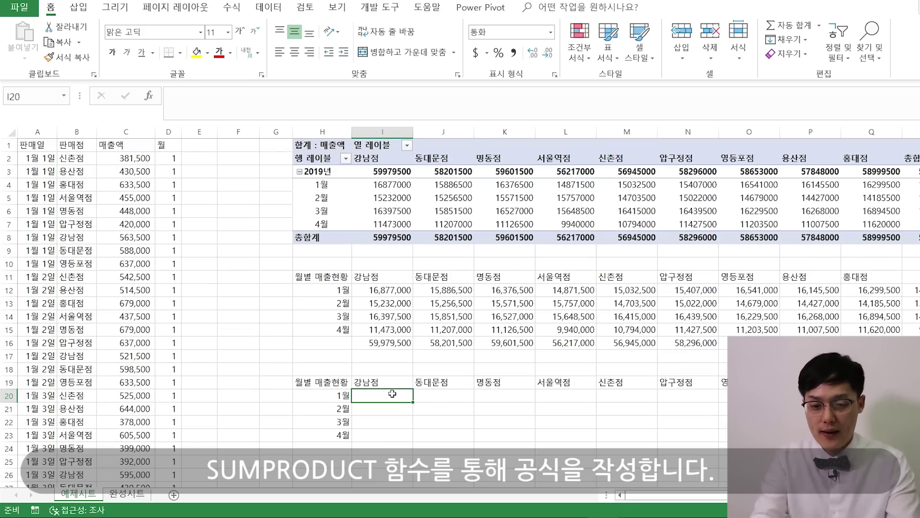
double_click(399, 395)
text(=sumrpd)
key(BackSpace)
key(BackSpace)
key(BackSpace)
text(product(-)
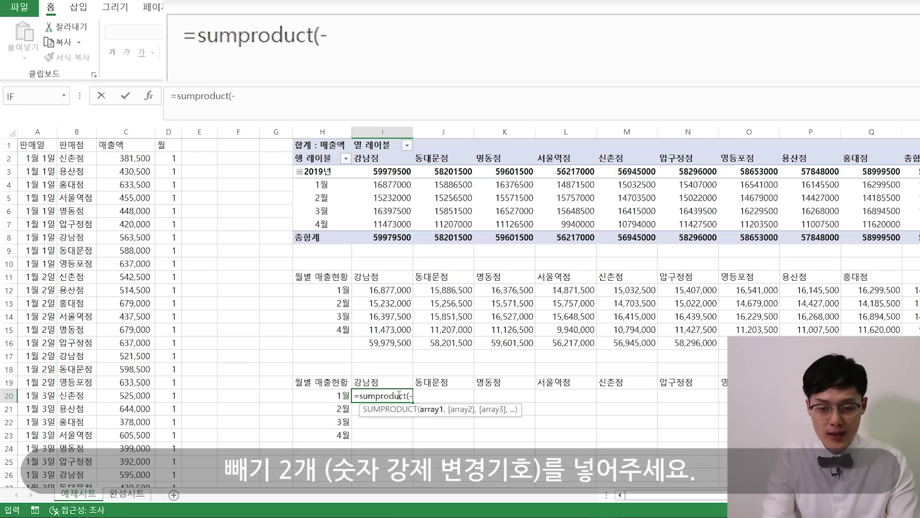
text())
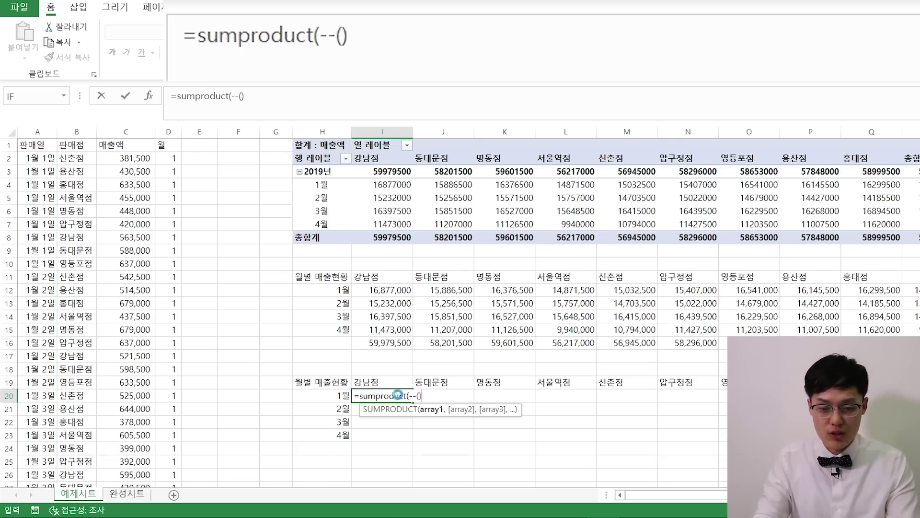
key(Return)
key(Return)
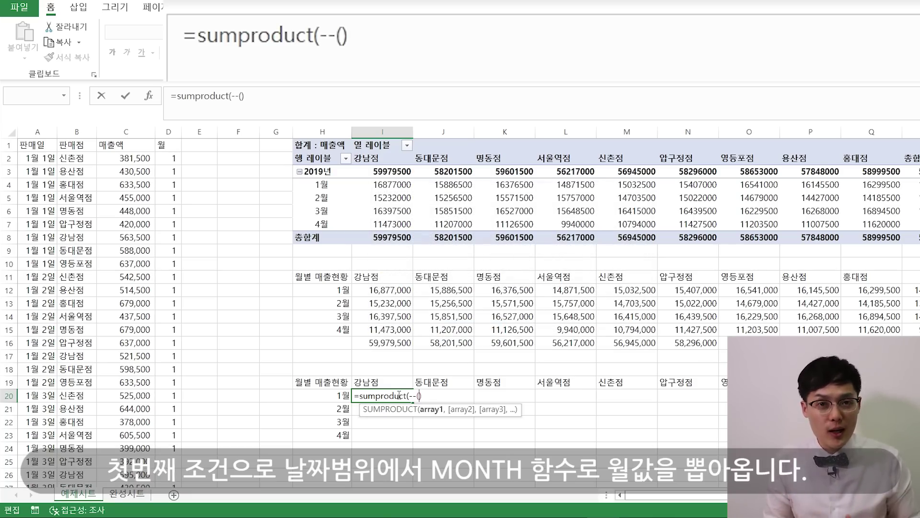
text(motn)
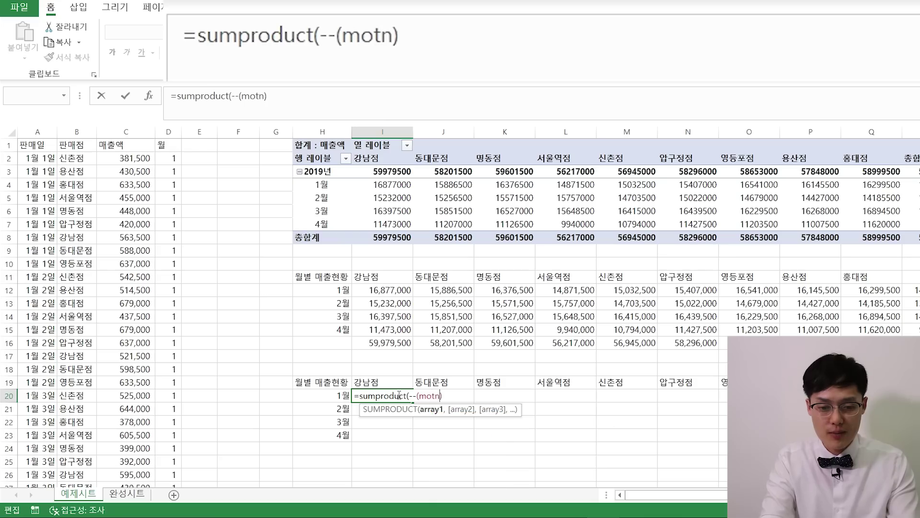
key(BackSpace)
key(BackSpace)
key(BackSpace)
text(nht())
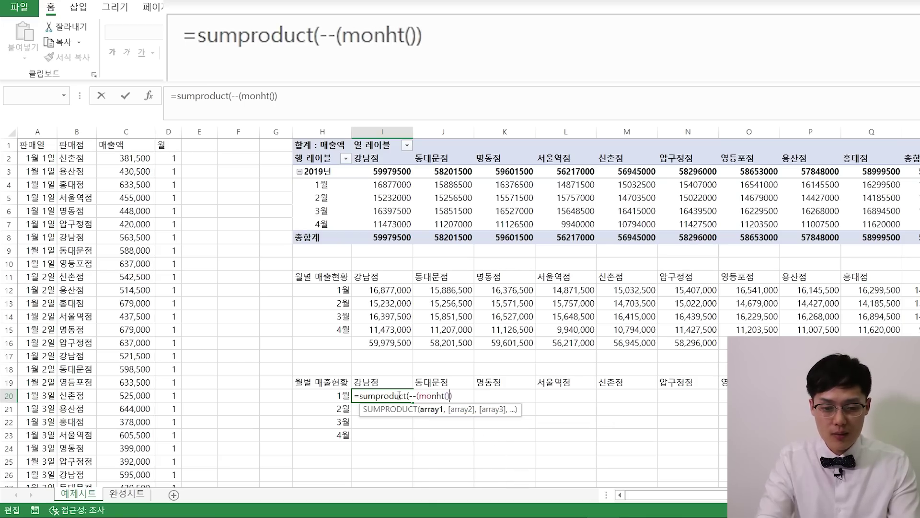
key(BackSpace)
key(BackSpace)
key(BackSpace)
text(th()))
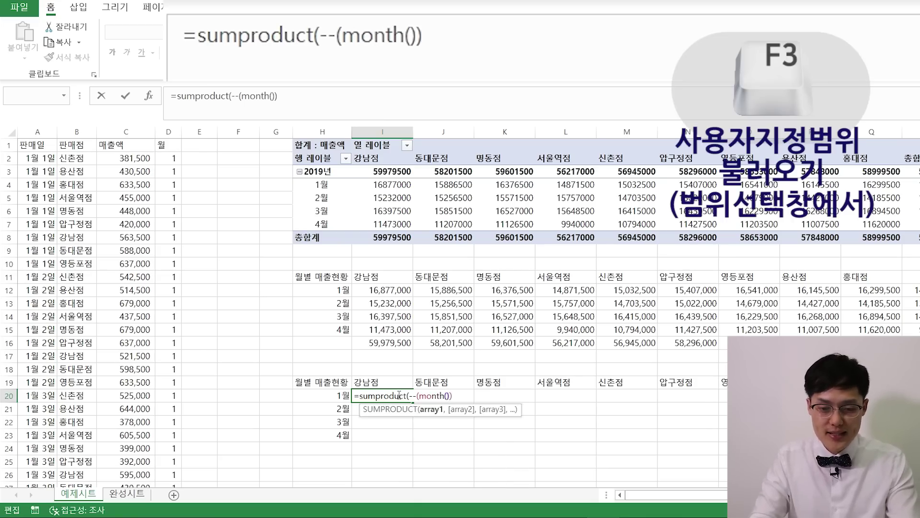
key(F3)
key(Return)
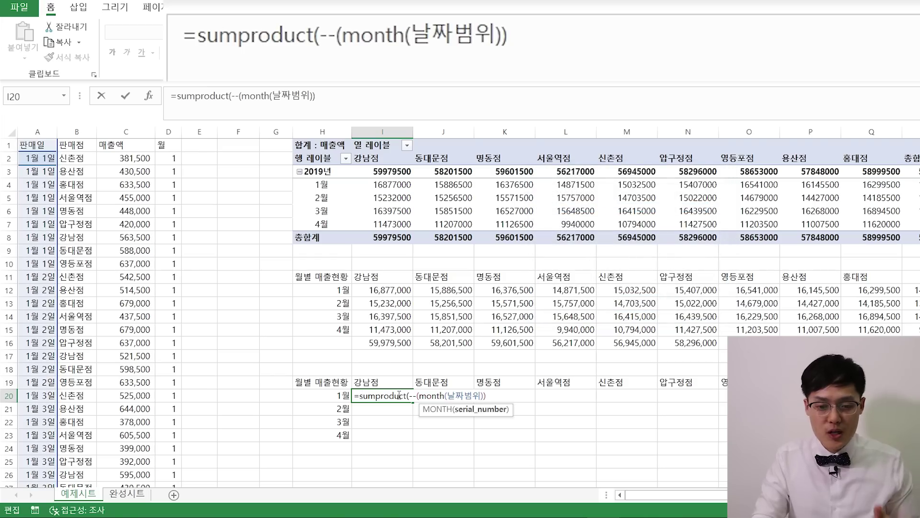
key(Right)
text(=)
click(332, 394)
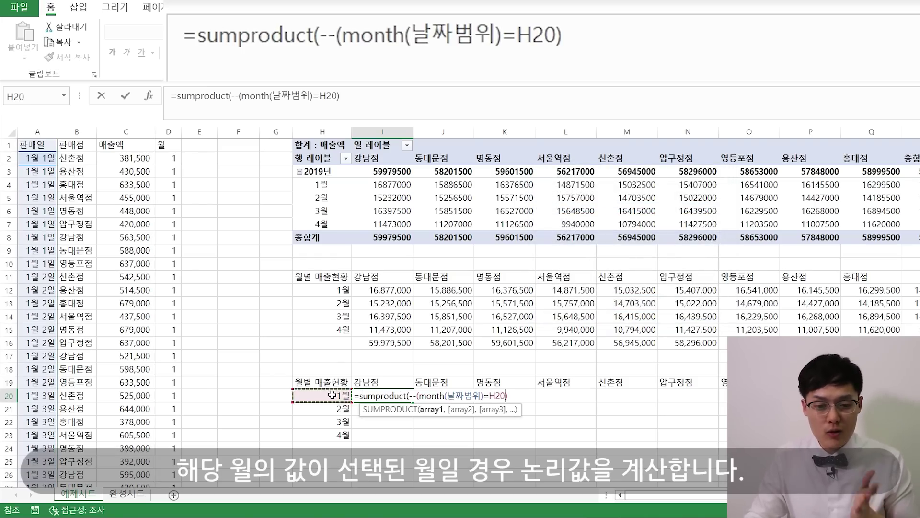
text(*)
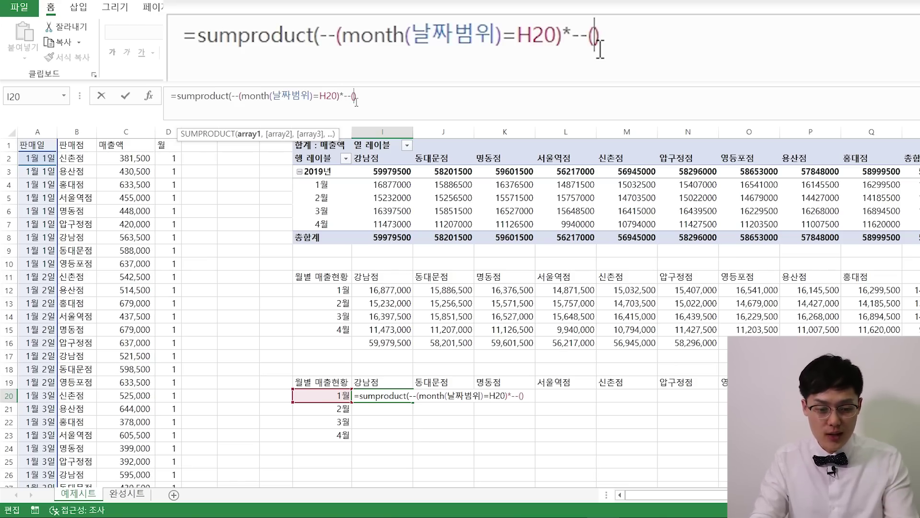
Add the condition 매장범위=I19 and multiply by 매출액범위 to complete the formula.
key(F3)
key(Down)
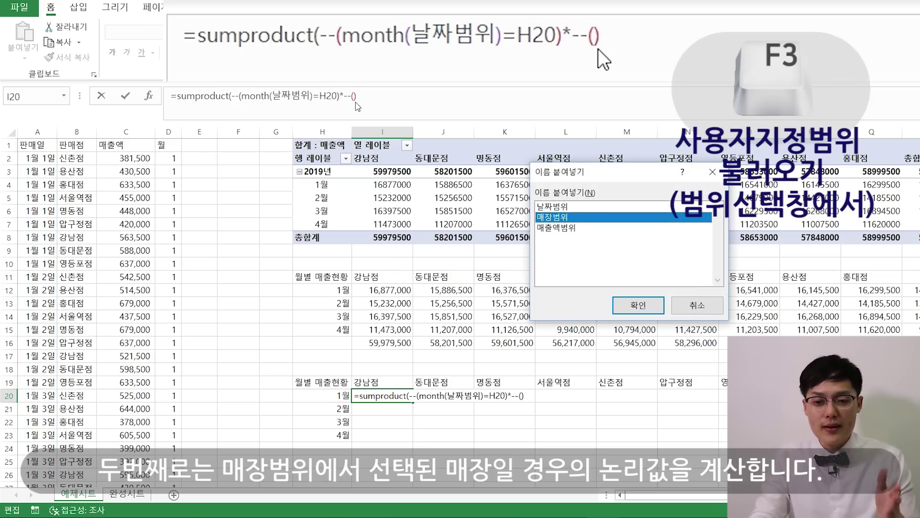
key(Return)
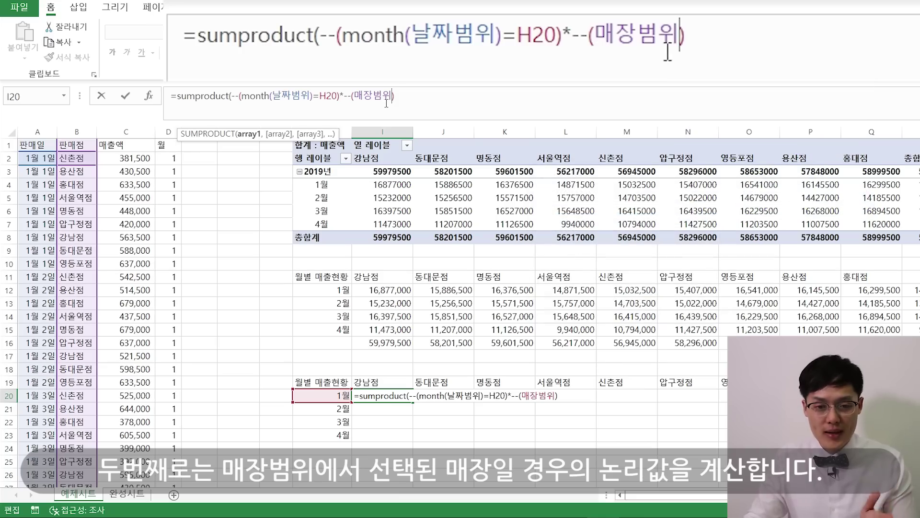
text(=)
key(Up)
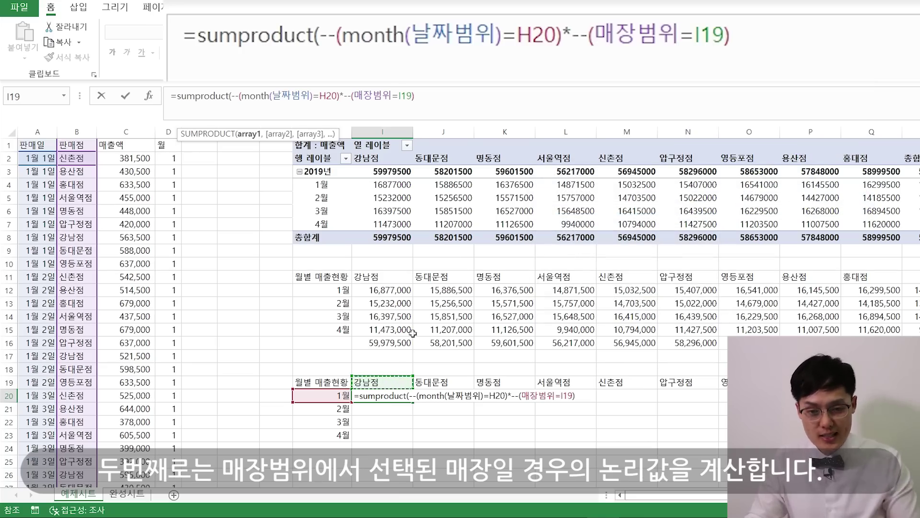
text(*)
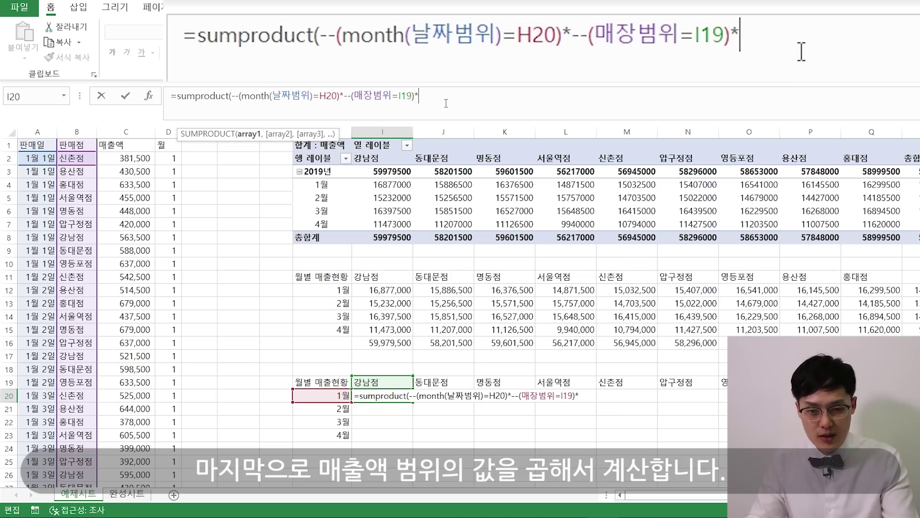
key(F3)
click(572, 228)
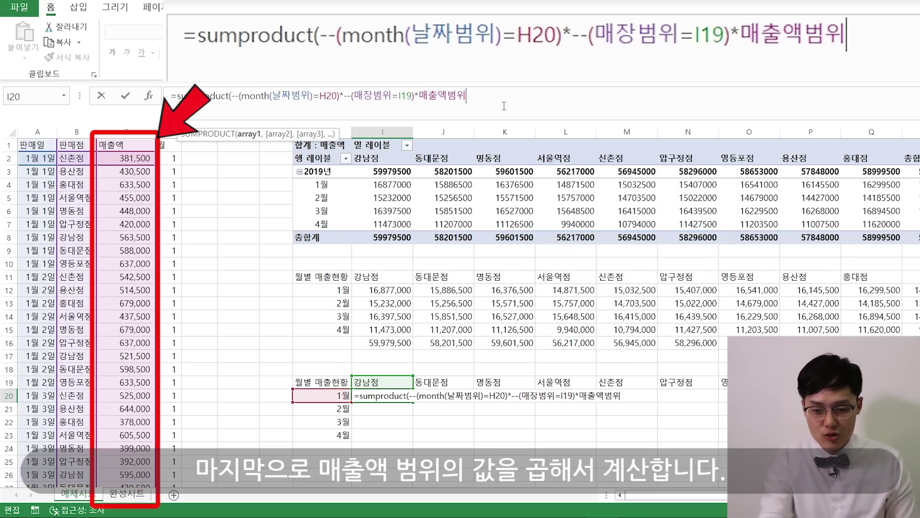
key(Return)
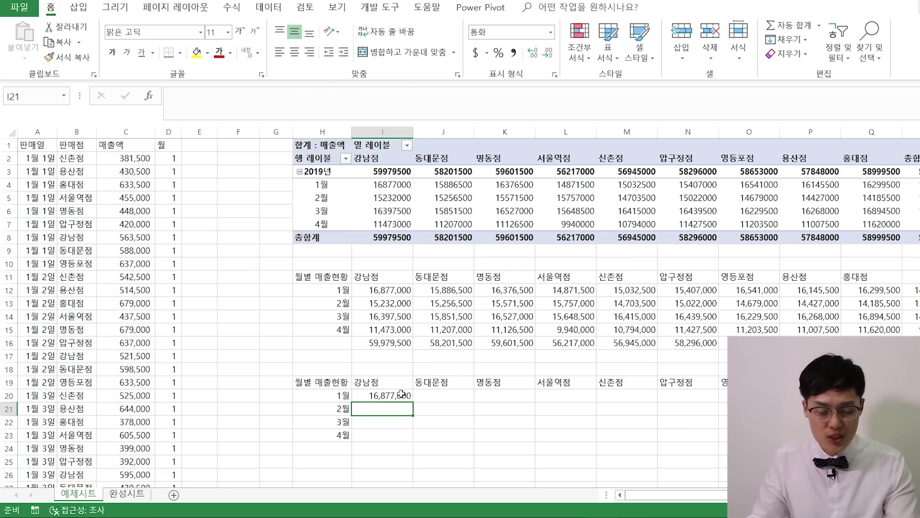
Compare I20's result, 16,877,000, with the pivot and SUMIFS table values.
key(Up)
key(Down)
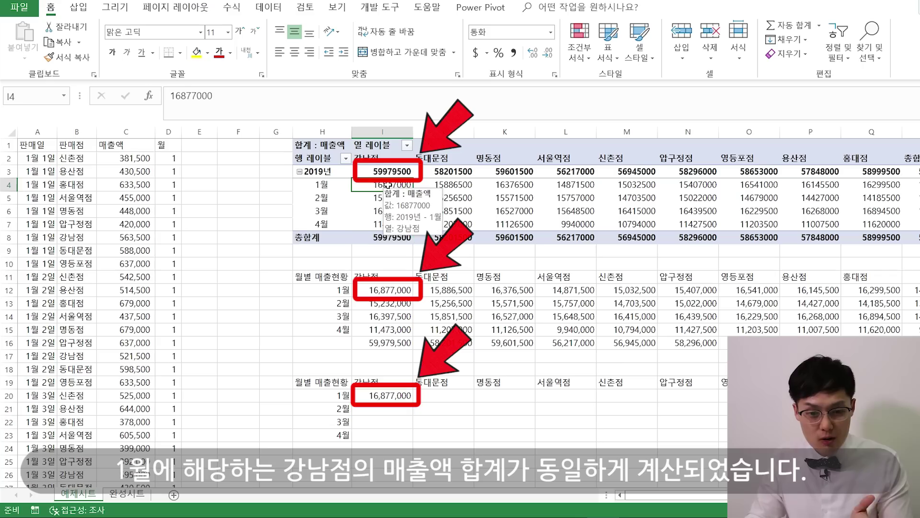
click(386, 185)
click(375, 149)
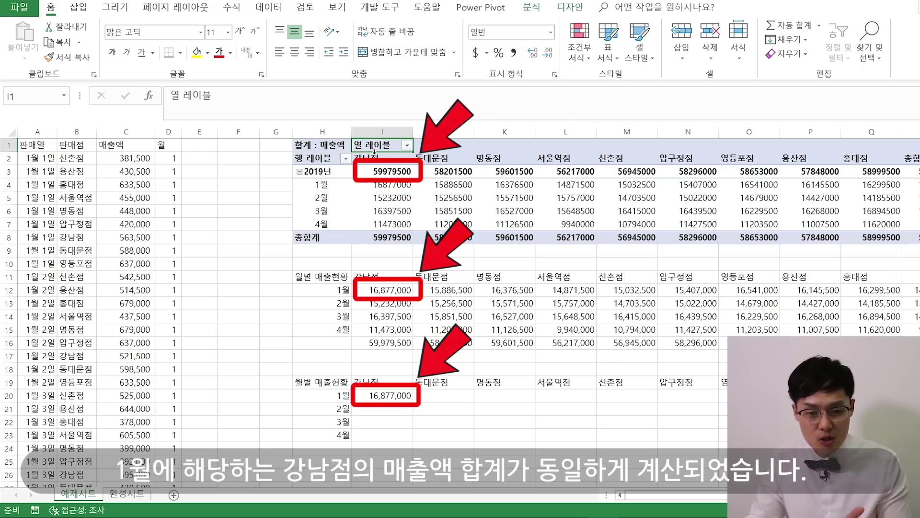
click(378, 290)
click(399, 395)
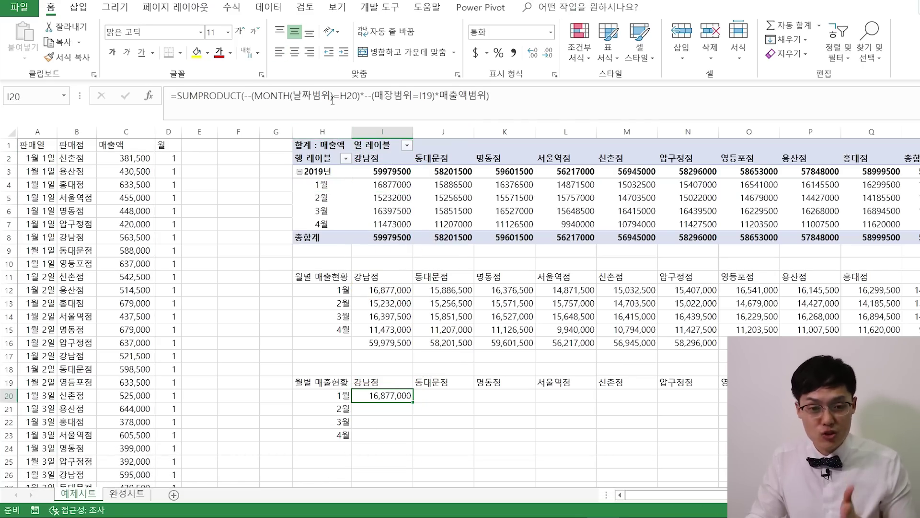
Fill I20's SUMPRODUCT formula across row 20 through column Q.
key(F2)
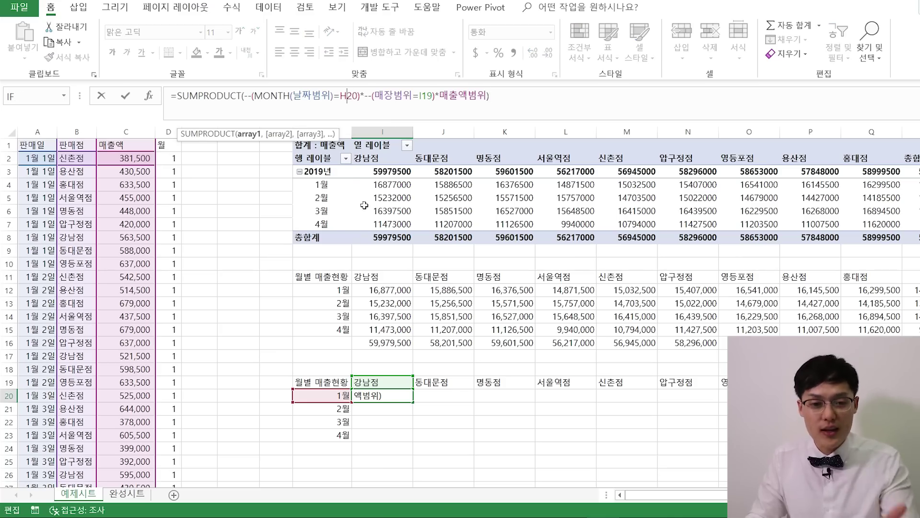
key(ctrl+Return)
drag(466, 407, 790, 422)
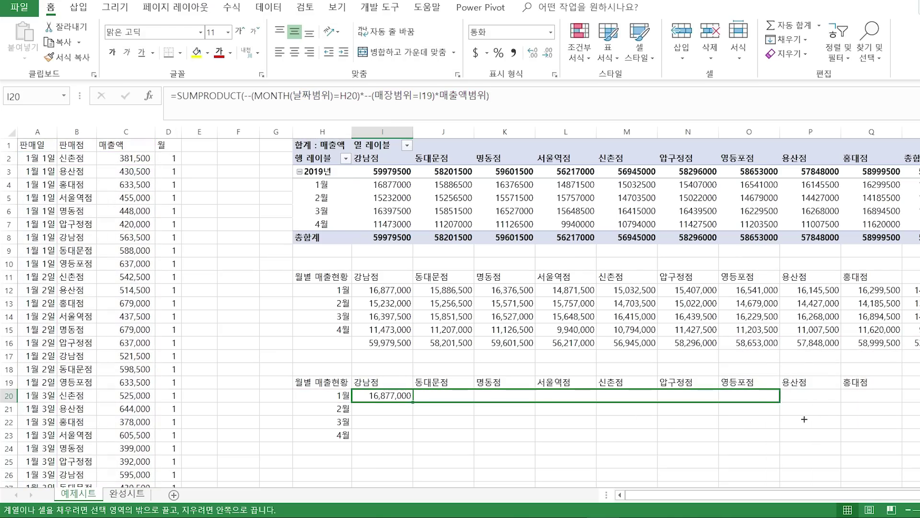
drag(891, 404, 893, 404)
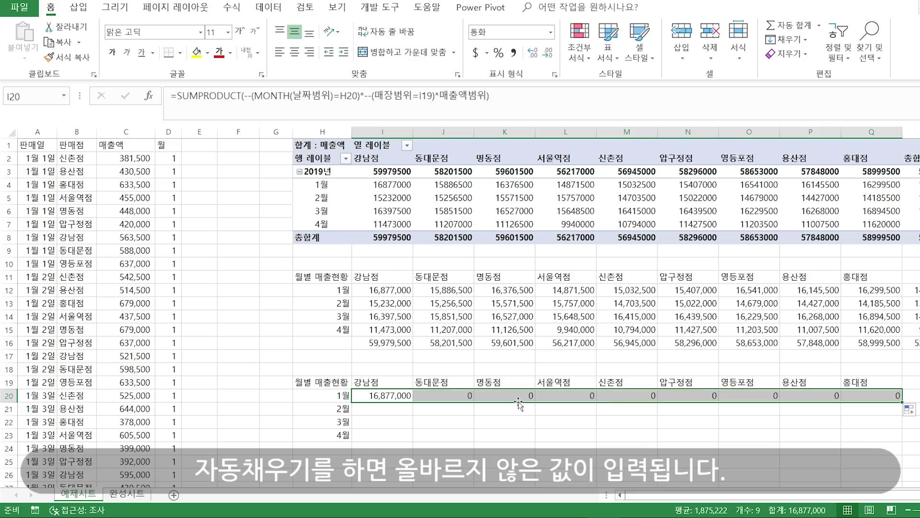
Inspect J20's formula to see the shifted month reference, then reopen I20 for editing.
key(Right)
click(346, 101)
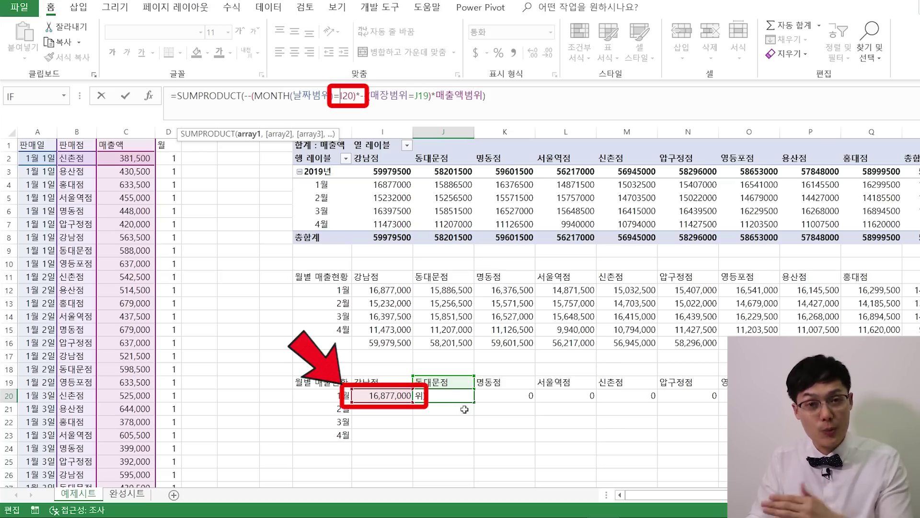
key(Escape)
click(383, 395)
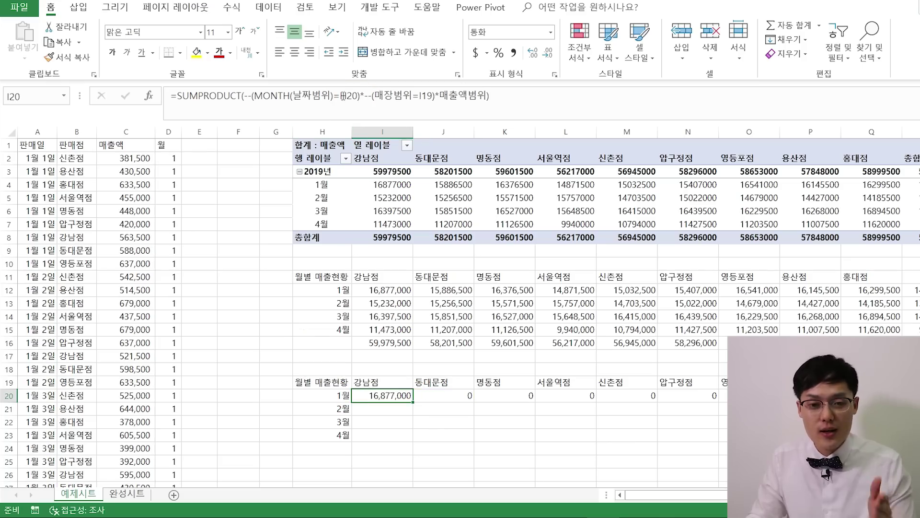
key(F2)
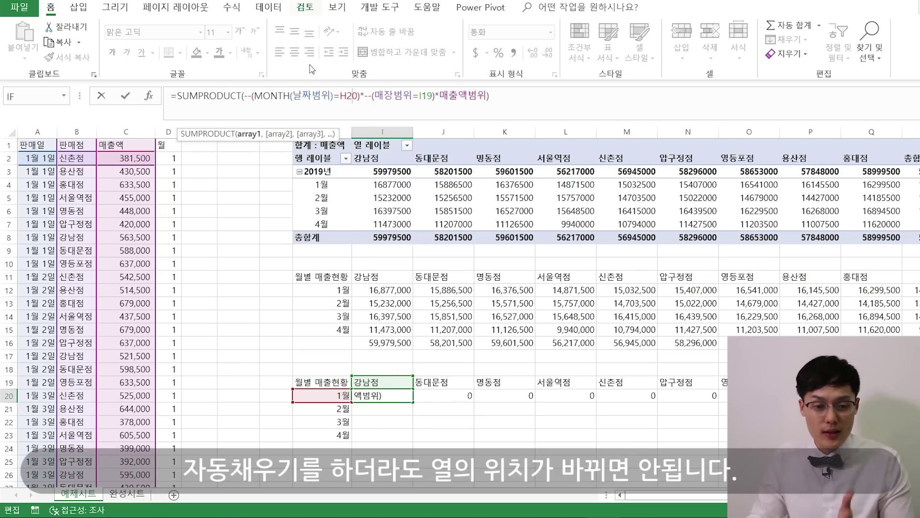
Lock $H20 and I$19 in I20's formula and fill it across I20:Q23.
click(345, 94)
key(F4)
key(F4)
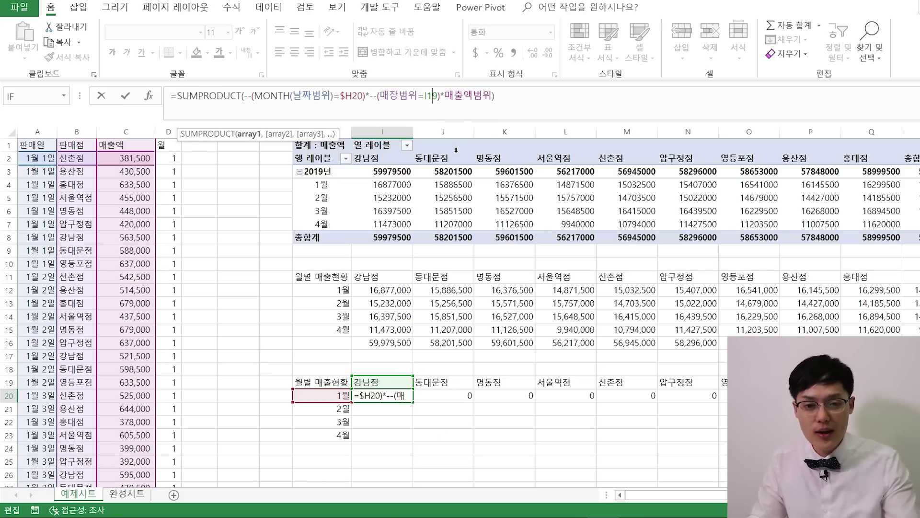
key(F4)
key(F4)
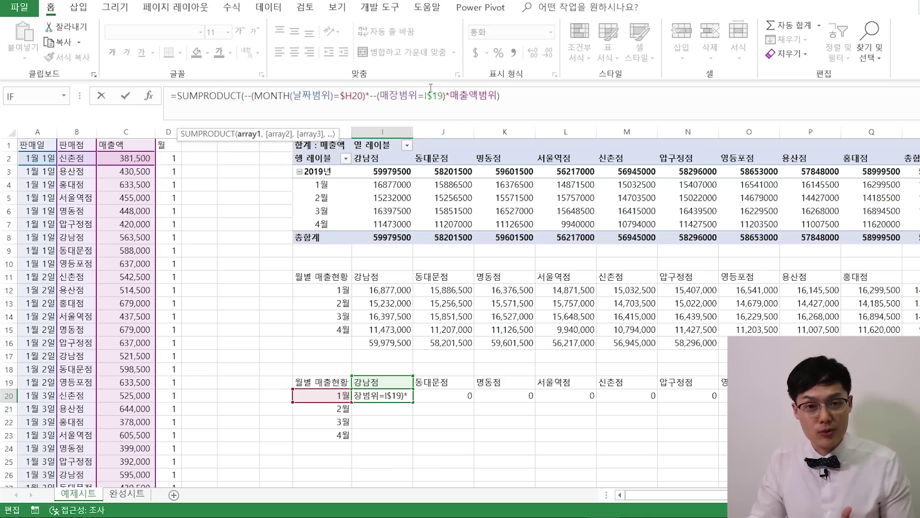
key(ctrl+Return)
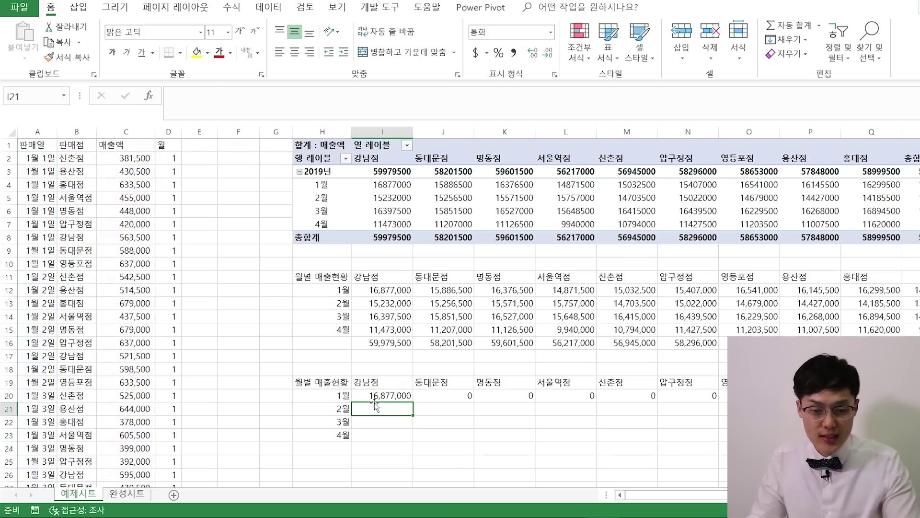
mouse_move(414, 400)
mouse_down()
mouse_move(904, 401)
mouse_move(903, 437)
mouse_up()
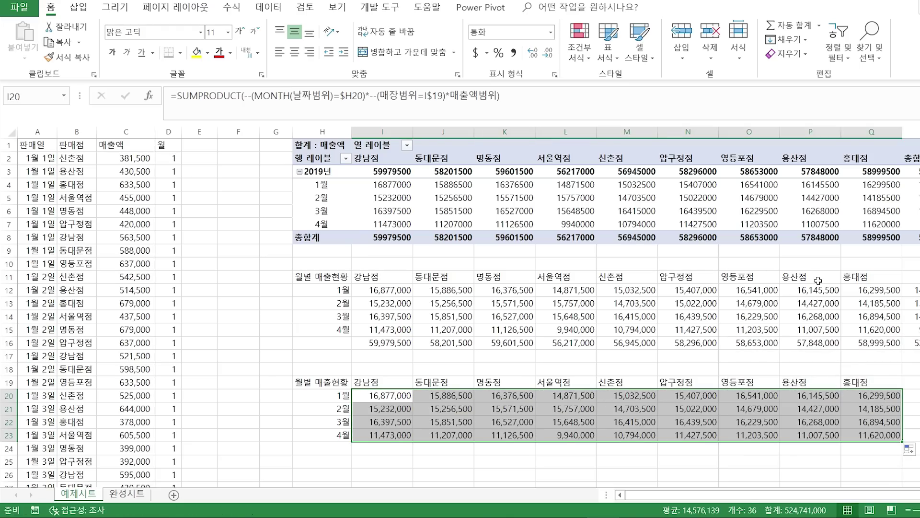
click(911, 396)
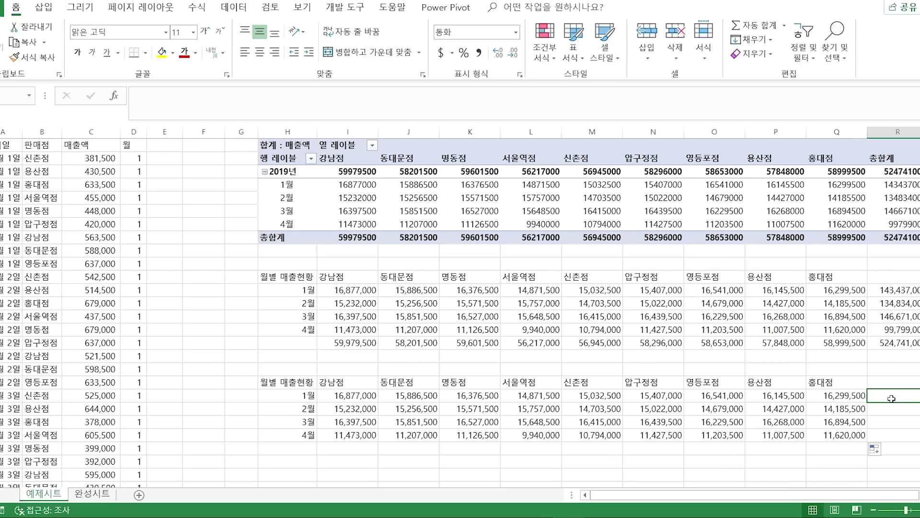
Sum I20:Q20 in R20 and fill the month totals down to R24.
text(=sum()
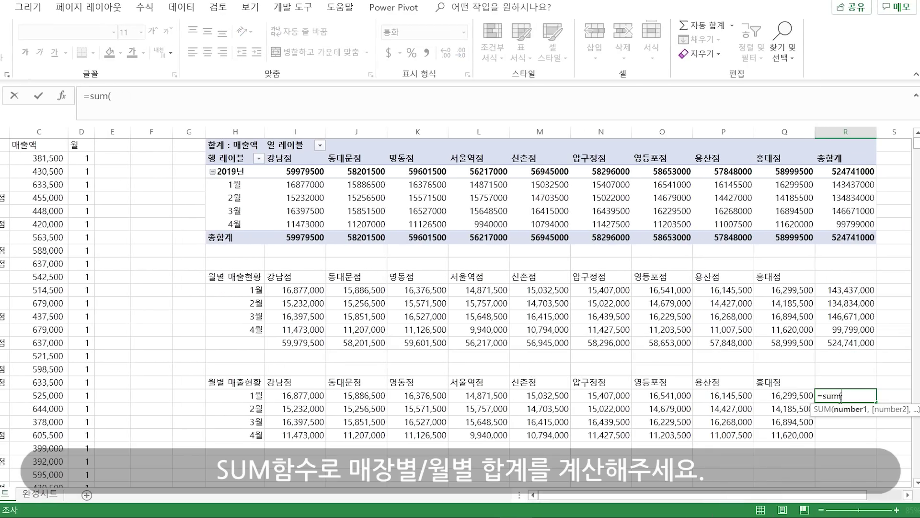
key(Left)
key(shift+Left)
key(shift+Left)
key(shift+Left)
key(shift+Left)
key(shift+Left)
key(shift+Left)
key(shift+Left)
key(Return)
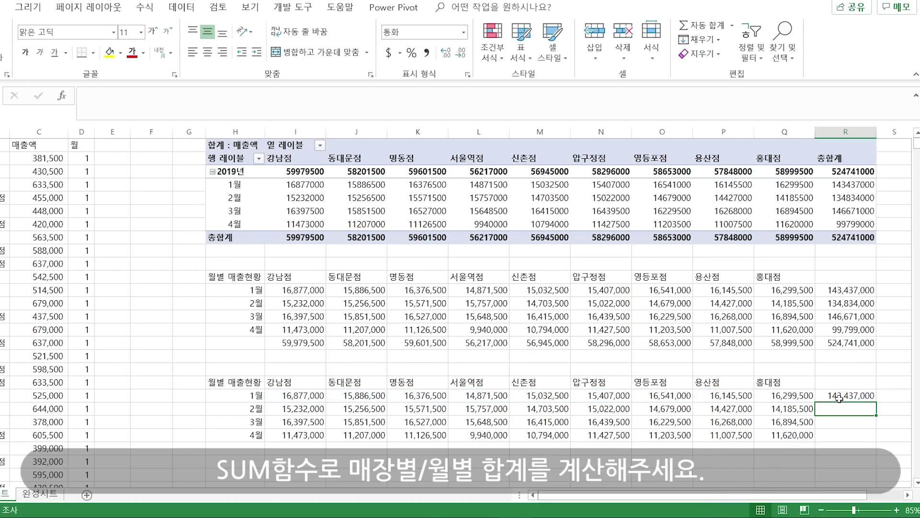
click(842, 397)
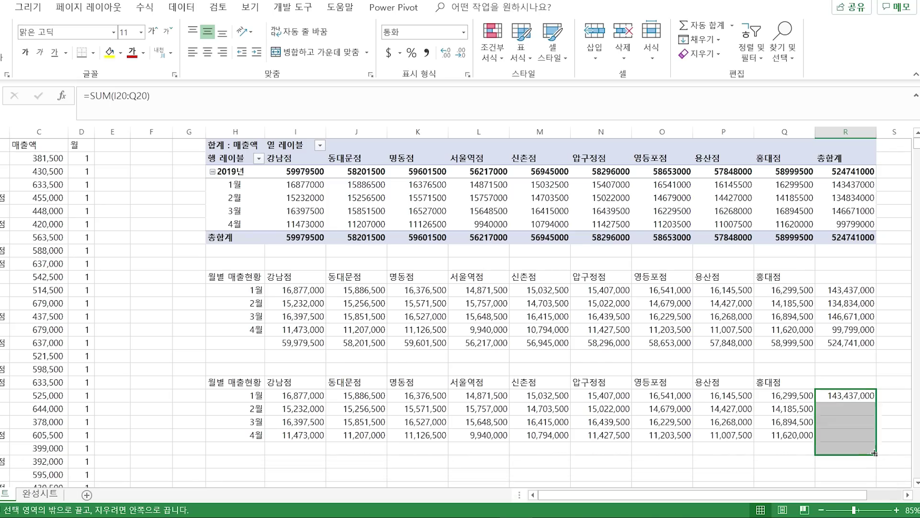
drag(876, 402, 877, 453)
Sum I20:I23 in I24 and fill the store totals across to Q24.
click(306, 448)
text(=sum)
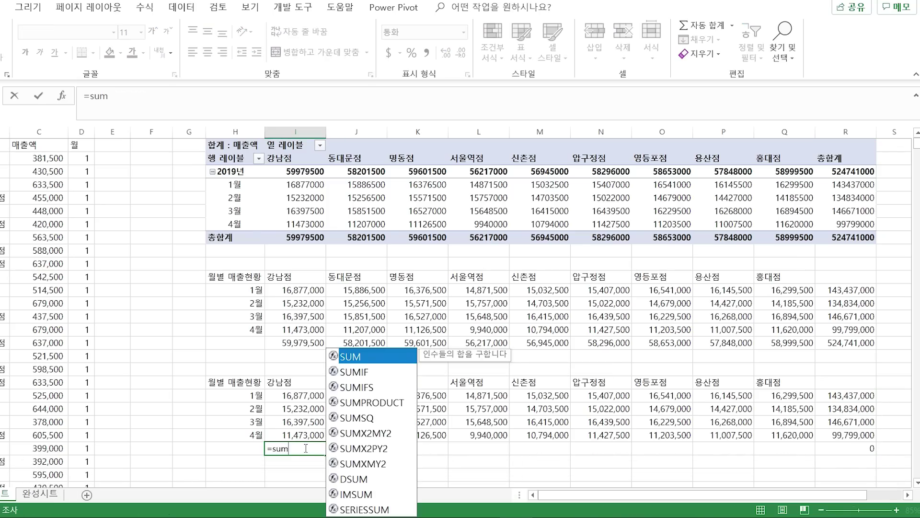
text(()
key(Up)
key(Up)
key(Up)
key(Up)
key(shift+Down)
key(shift+Down)
key(shift+Down)
key(ctrl+Return)
drag(329, 455, 810, 452)
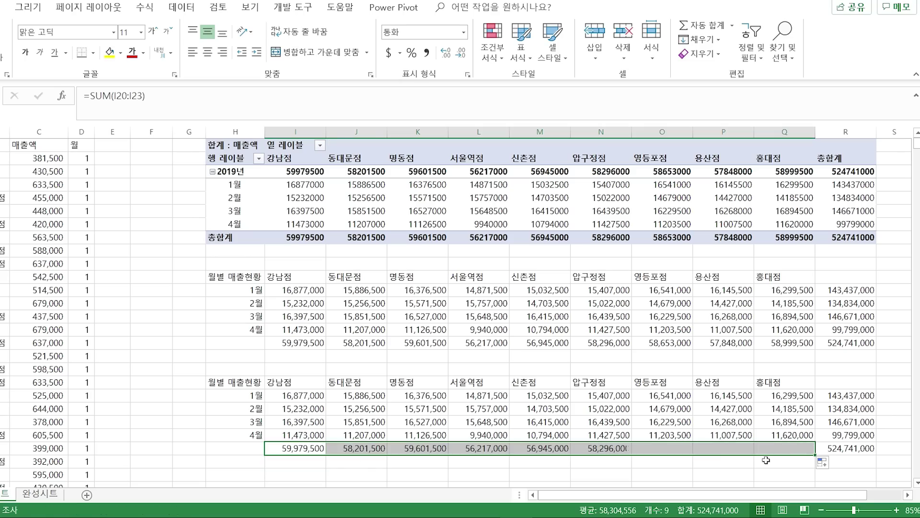
Compare the new totals with the SUMIFS table and pivot values.
click(283, 303)
click(297, 185)
click(333, 299)
scroll(333, 299, down, 1)
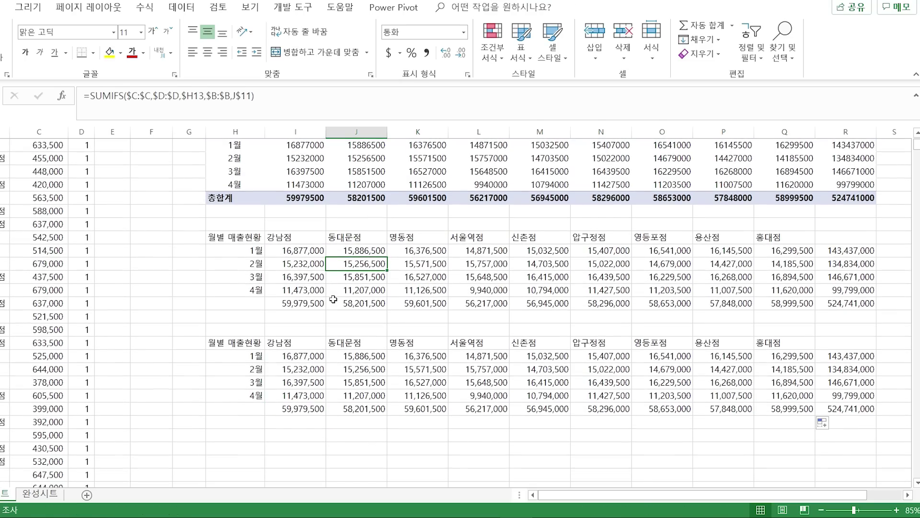
Copy the month labels with the 강남점 and 동대문점 columns to below the bottom table.
scroll(334, 299, down, 1)
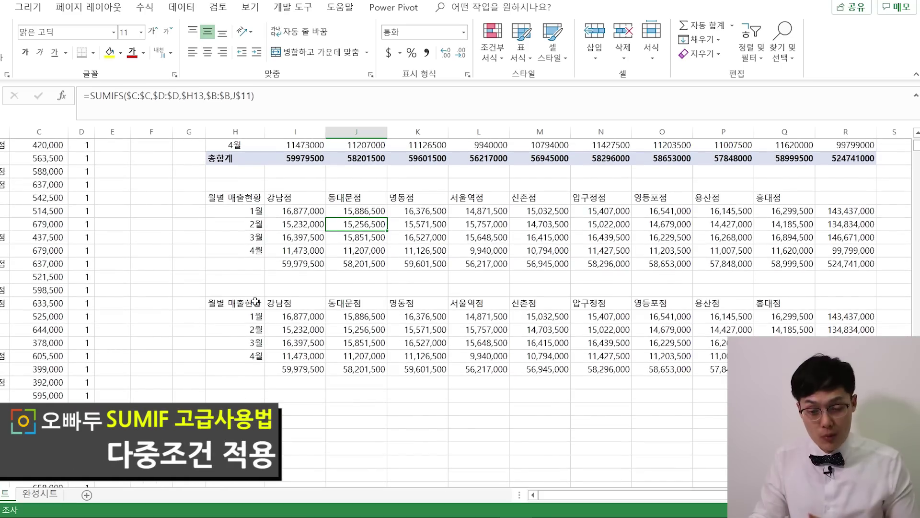
drag(259, 300, 504, 319)
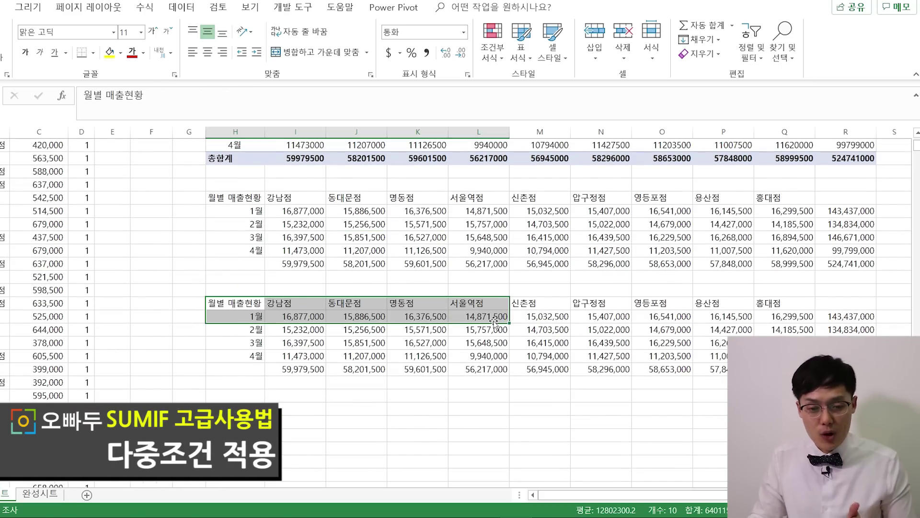
click(280, 302)
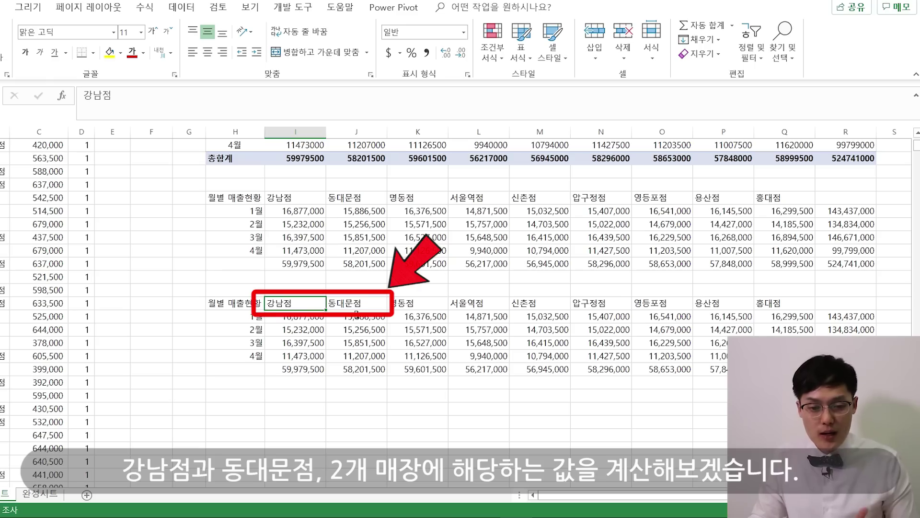
click(357, 302)
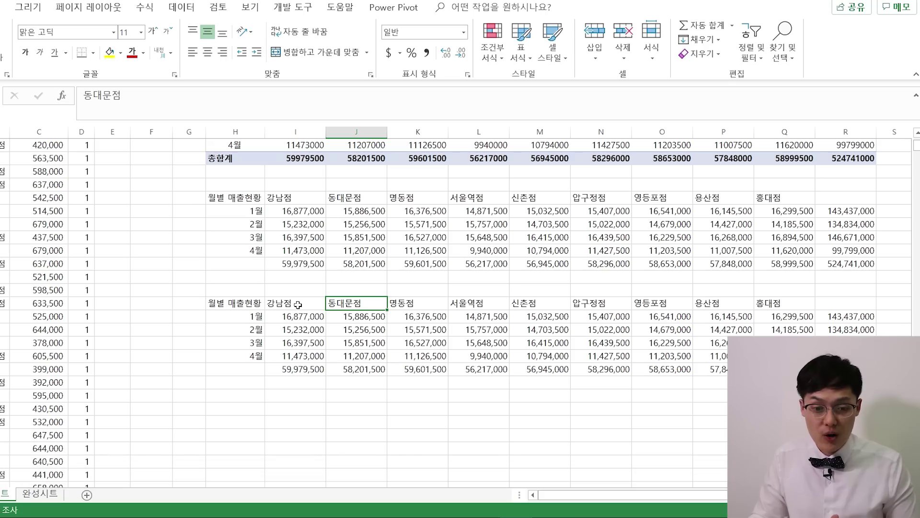
drag(247, 303, 378, 370)
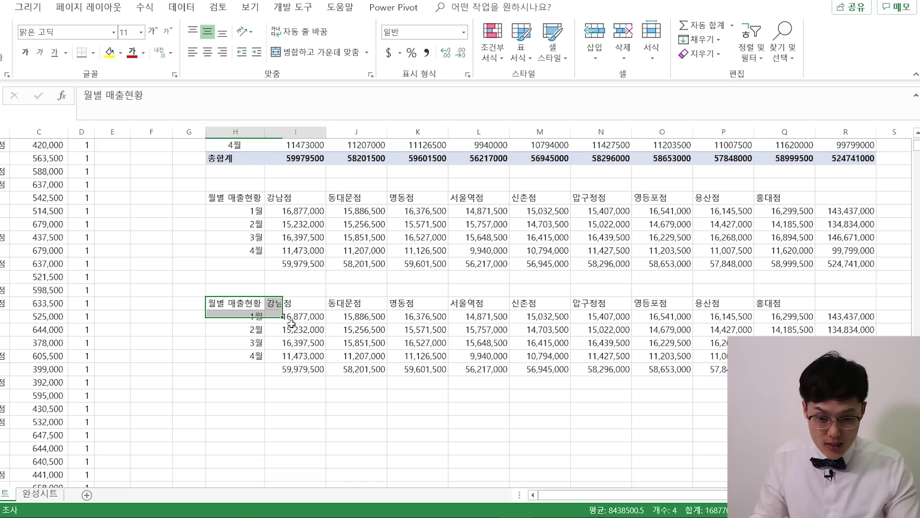
key(ctrl+c)
click(225, 395)
key(ctrl+v)
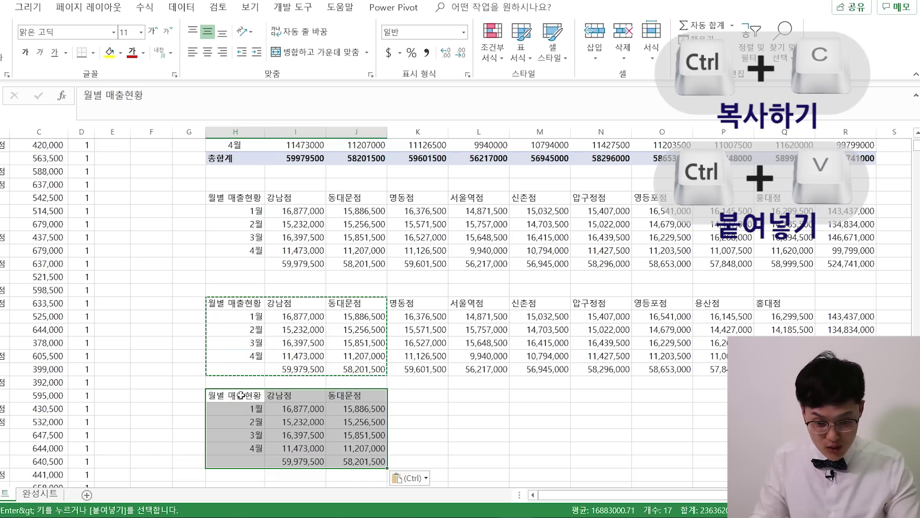
Clear the copied 동대문점 column and rename the 강남점 header to 강남점+동대문점.
scroll(309, 383, down, 1)
drag(310, 368, 364, 422)
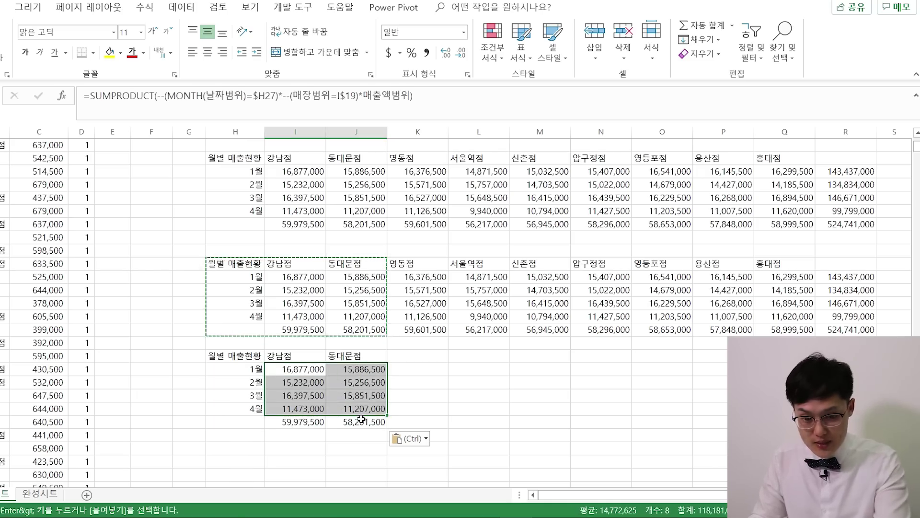
click(306, 369)
click(332, 354)
key(Delete)
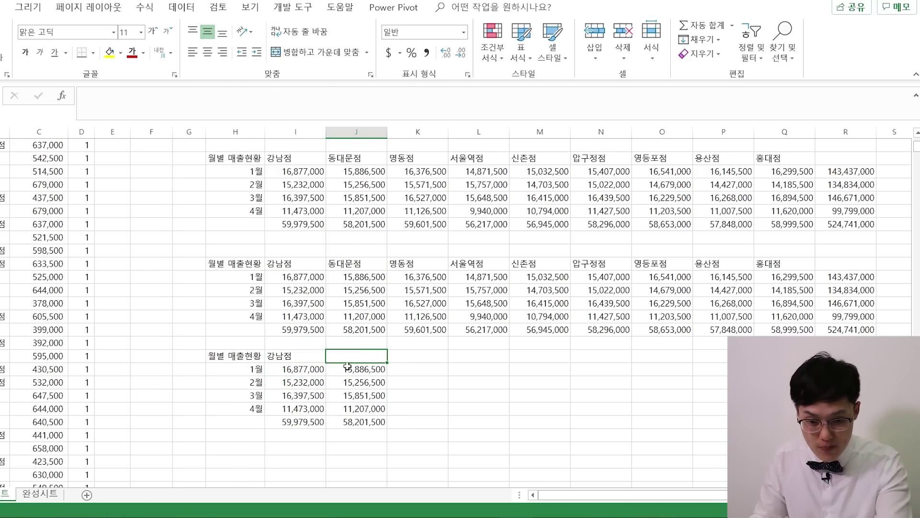
drag(356, 369, 360, 421)
key(Delete)
click(295, 356)
click(160, 116)
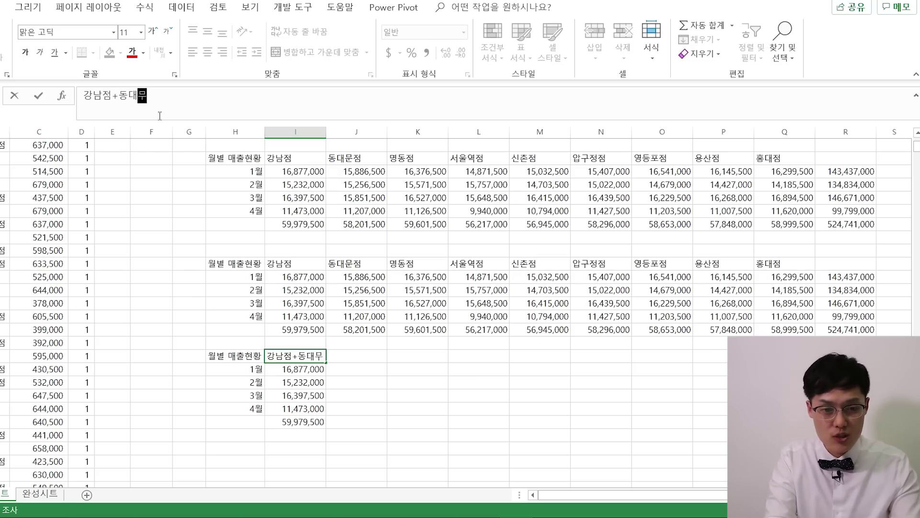
text(점)
key(Return)
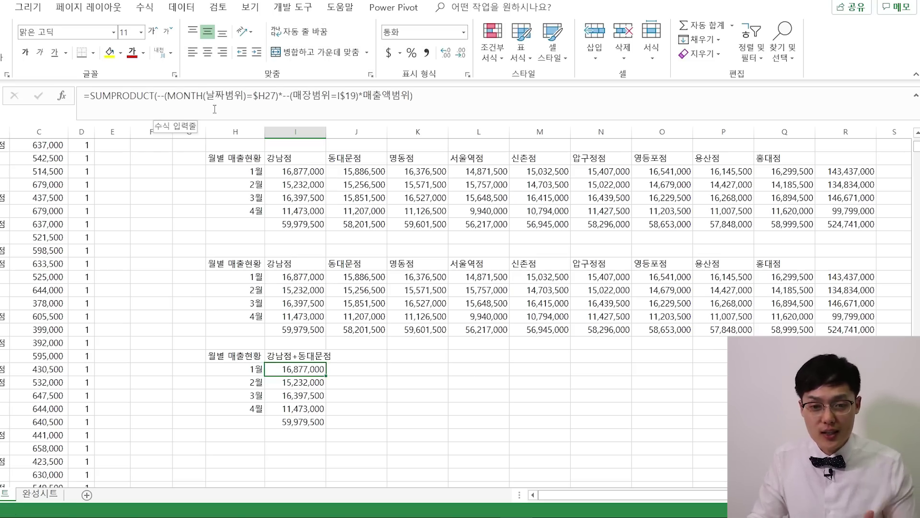
click(327, 96)
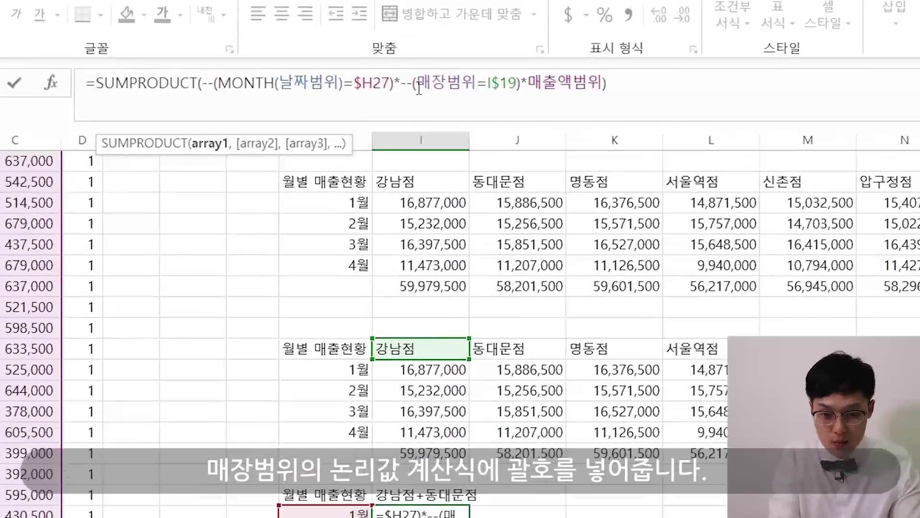
Wrap the store condition in brackets and add a second copy of it joined with +.
text(()
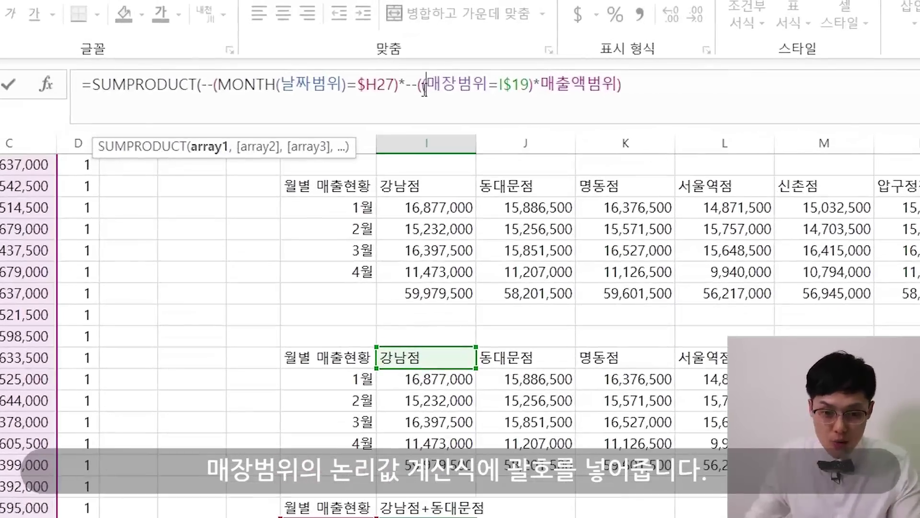
click(532, 80)
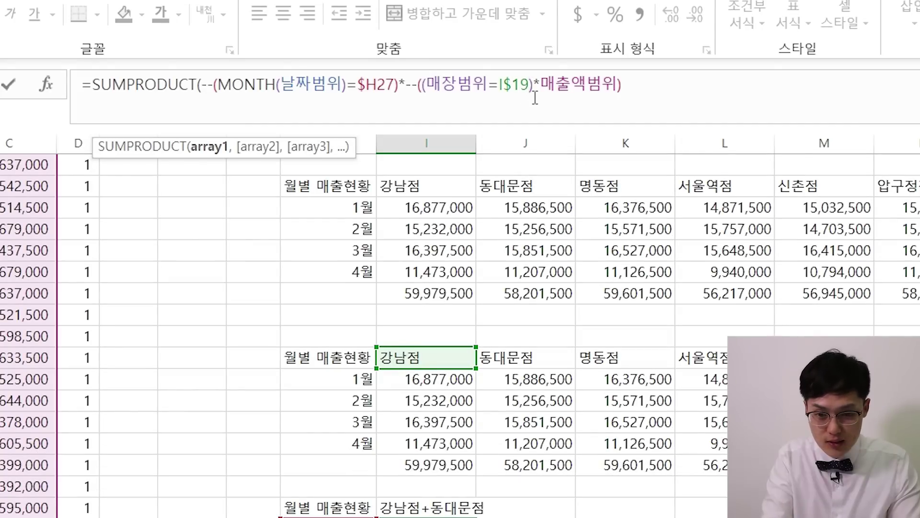
text())
mouse_move(535, 97)
mouse_down()
mouse_move(434, 79)
mouse_move(424, 91)
mouse_up()
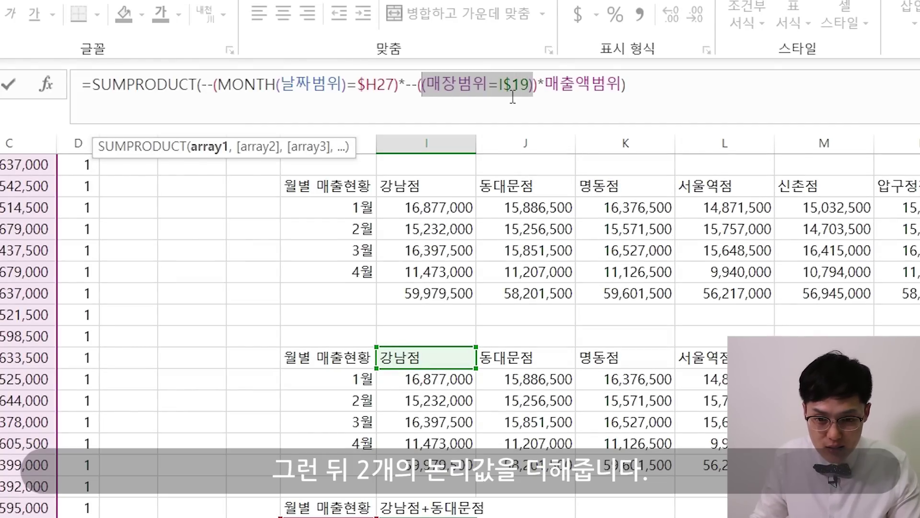
key(ctrl+c)
click(533, 91)
text(+)
key(ctrl+v)
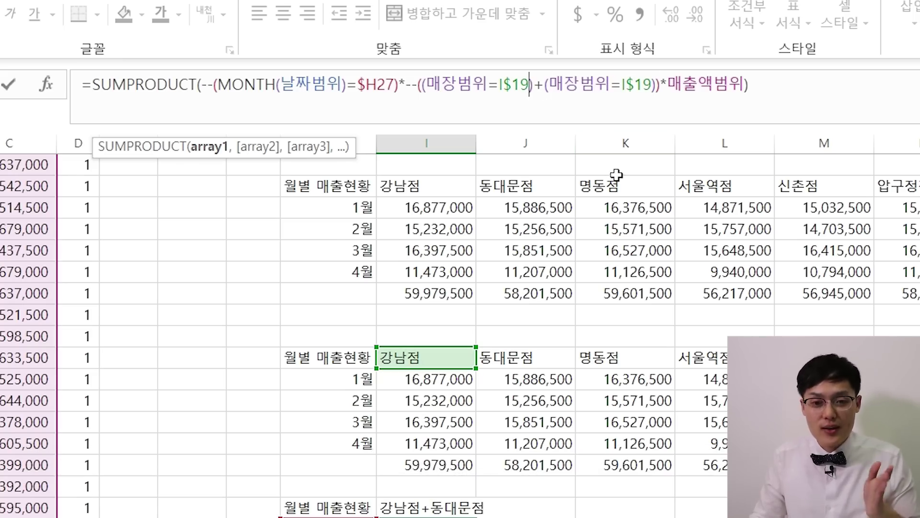
Set the two store conditions to "강남점" and "동대문점" and confirm the formula.
key(BackSpace)
key(BackSpace)
key(BackSpace)
text("rk)
key(BackSpace)
key(BackSpace)
text(가앉)
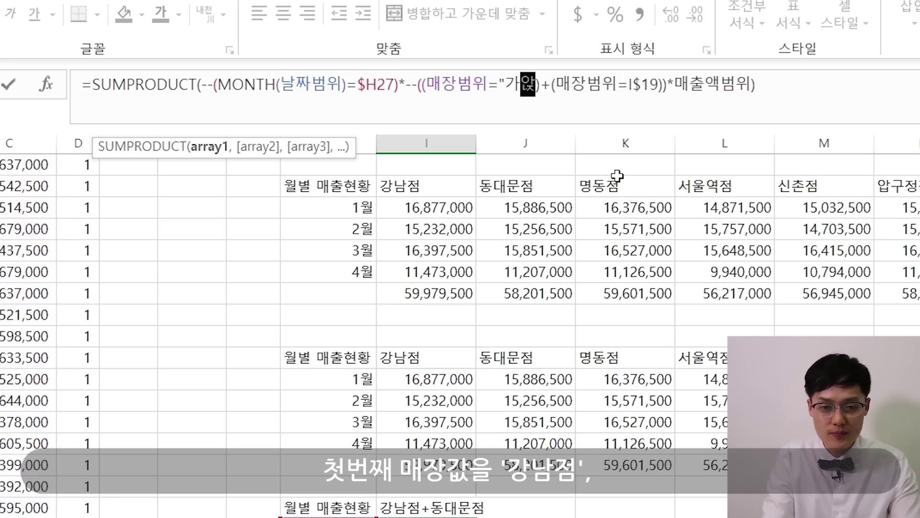
text(ㅇ남점")
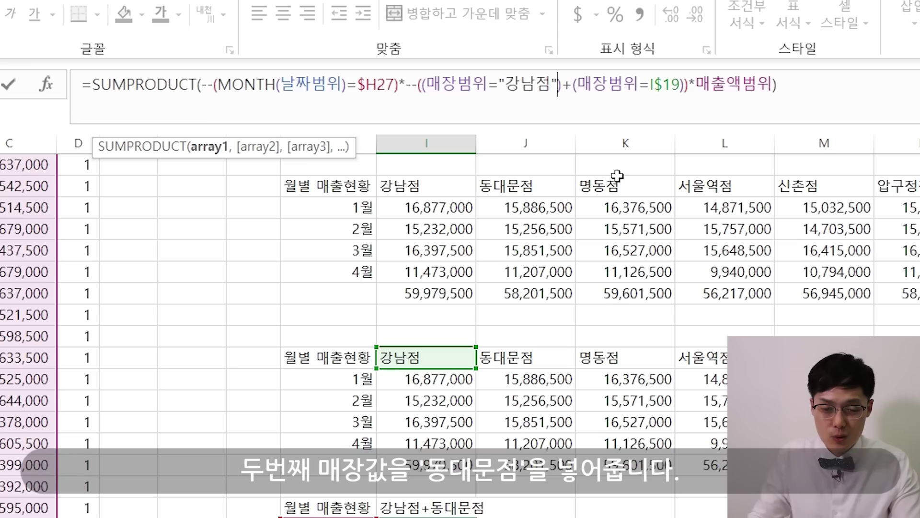
click(680, 86)
key(BackSpace)
key(BackSpace)
key(BackSpace)
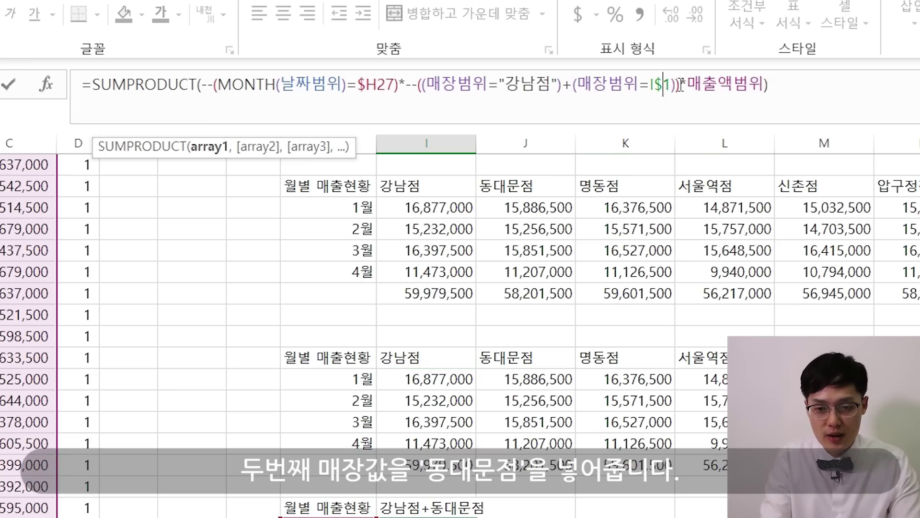
text("동대문점")
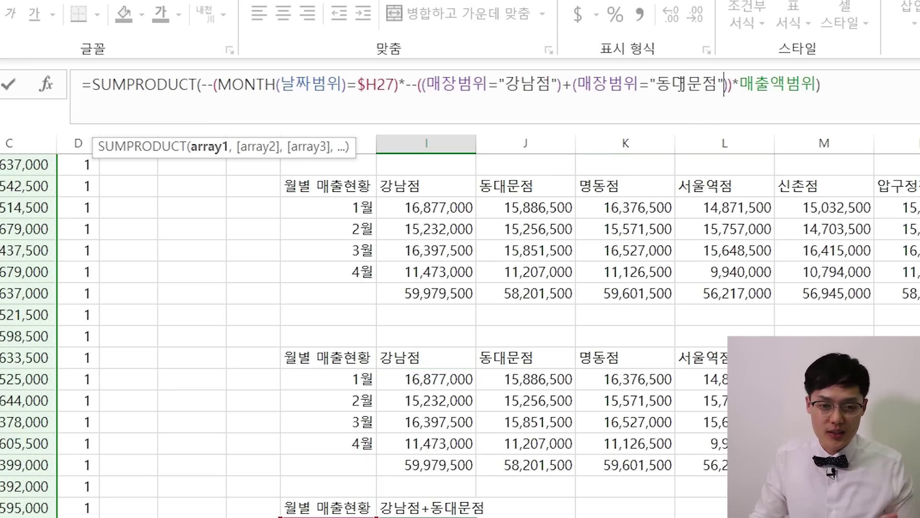
click(245, 85)
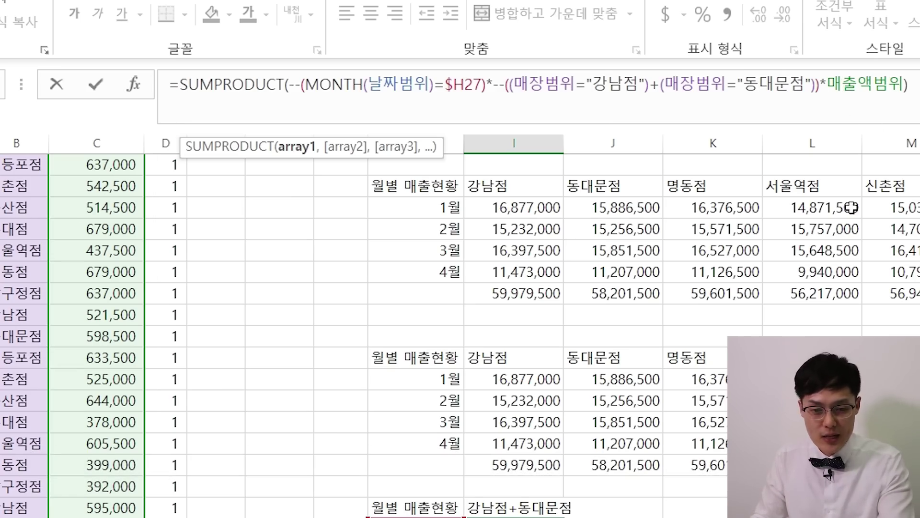
key(Return)
Fill the two-store formula from I27 down to I30 and compare against both stores' totals.
click(393, 369)
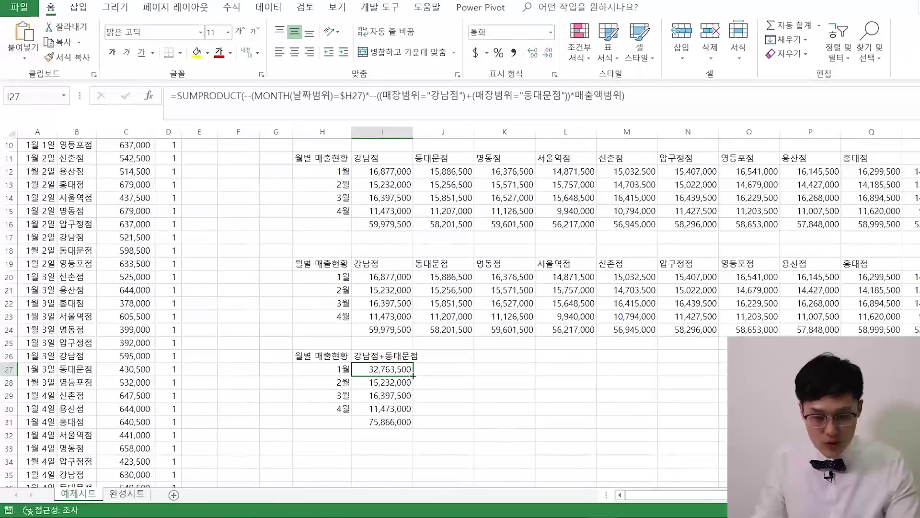
drag(412, 376, 413, 414)
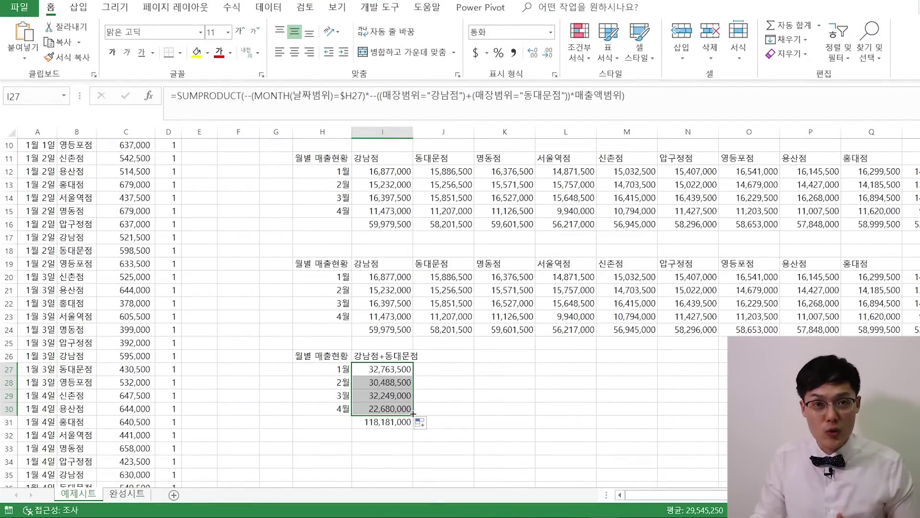
drag(397, 329, 444, 330)
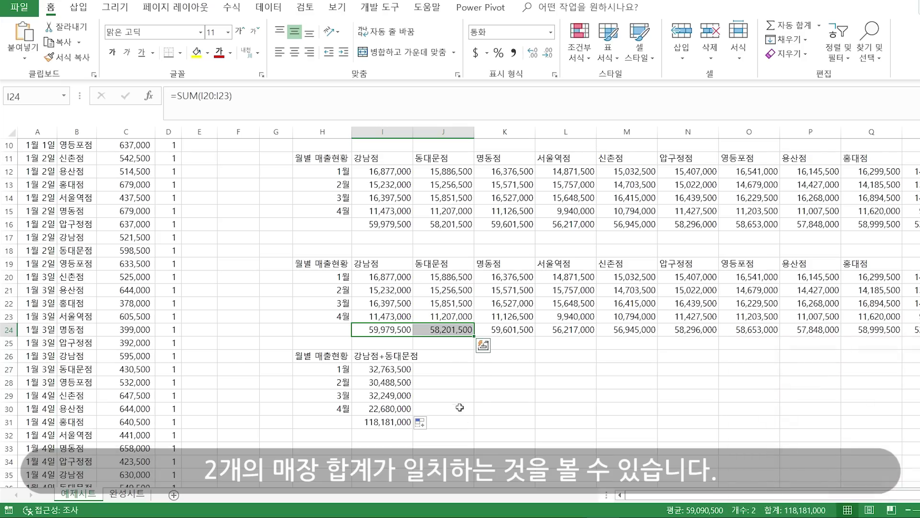